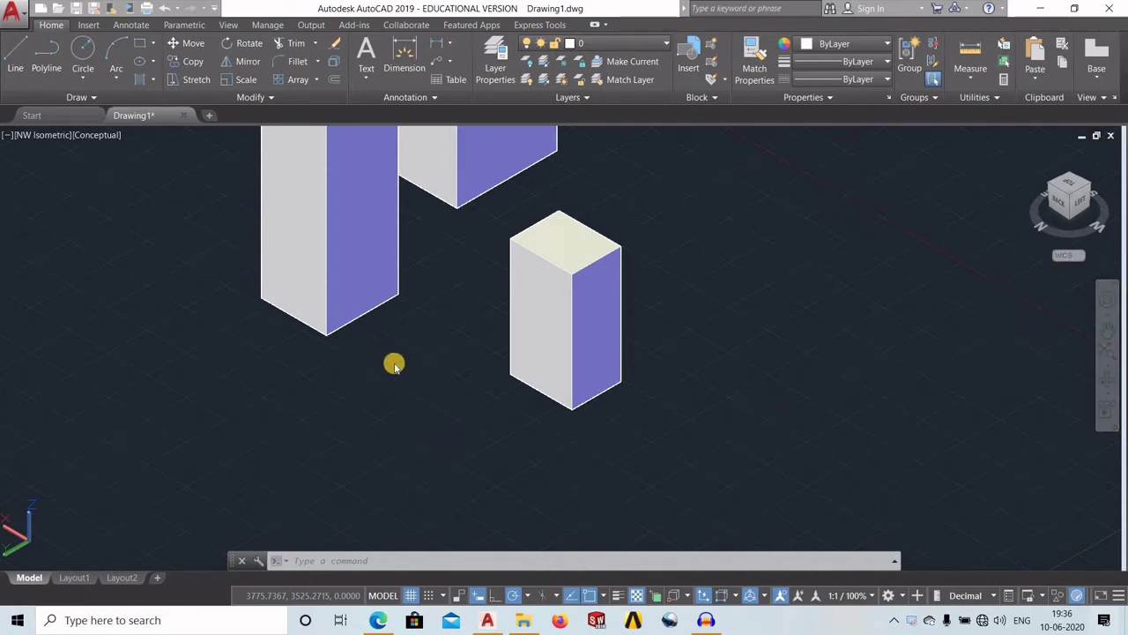
# Step: Zoom out with the mouse wheel until the three boxes sit small in the upper left
pyautogui.scroll(2, 394, 364)
pyautogui.scroll(-3, 394, 364)
pyautogui.scroll(-3, 394, 364)
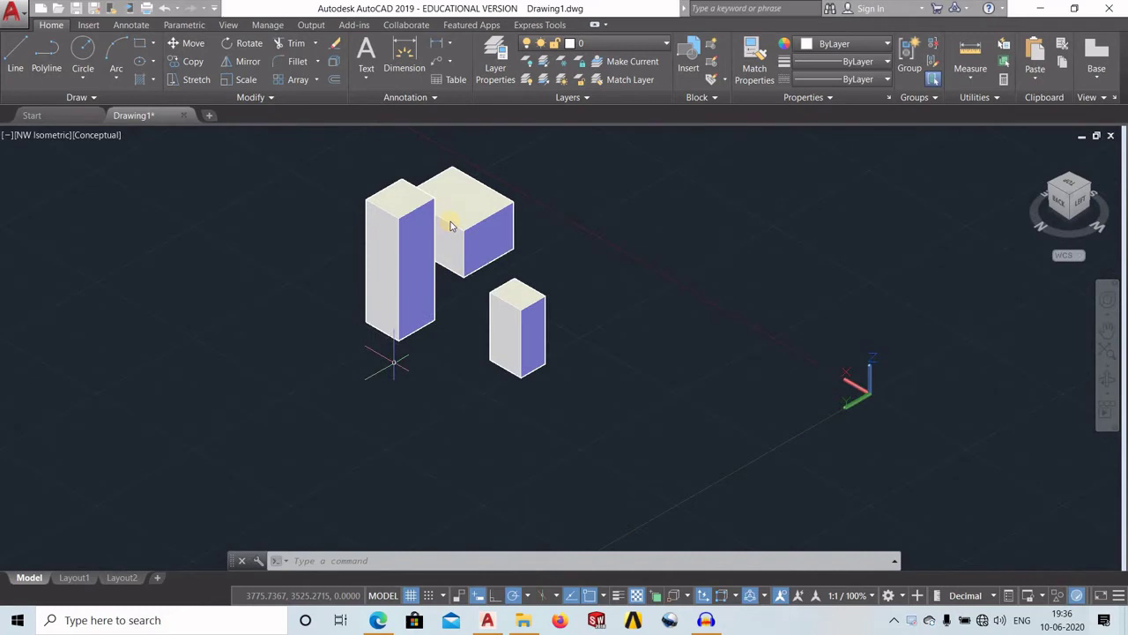
pyautogui.scroll(1, 450, 221)
pyautogui.scroll(-2, 479, 157)
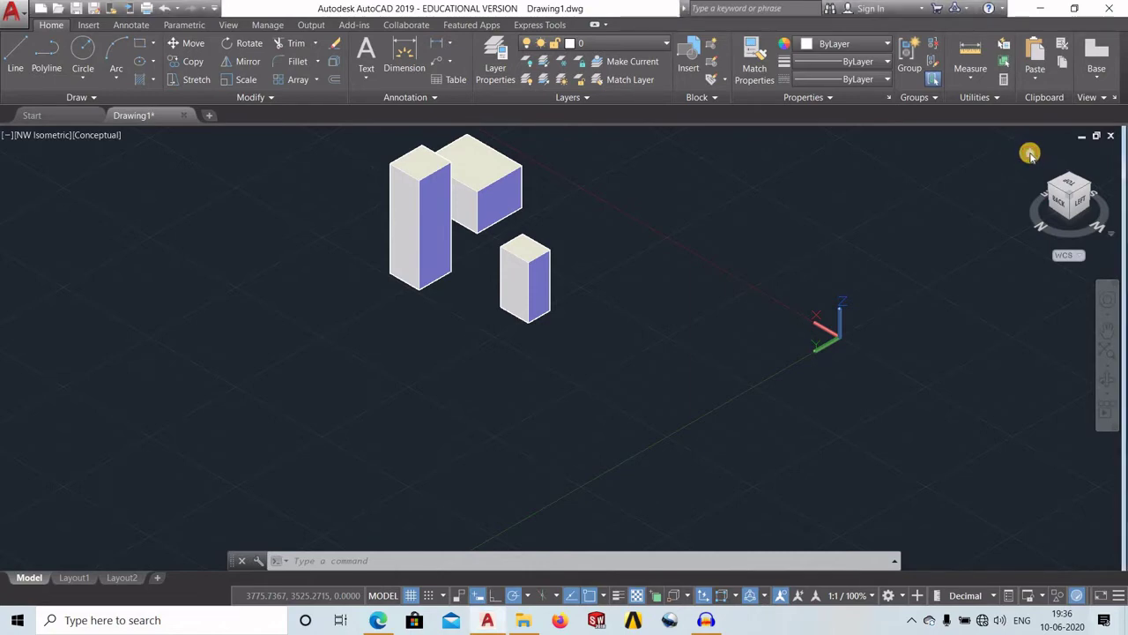
# Step: Switch the ViewCube through the Home, Top and Right views of the boxes
pyautogui.click(1030, 154)
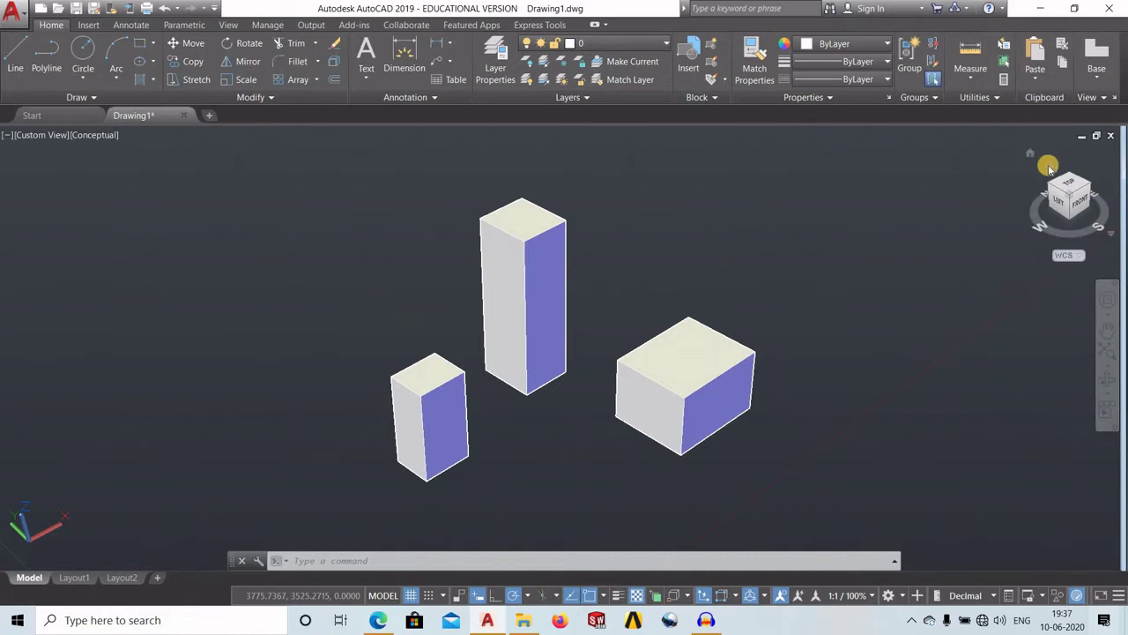
pyautogui.moveTo(1069, 195)
pyautogui.click(1071, 185)
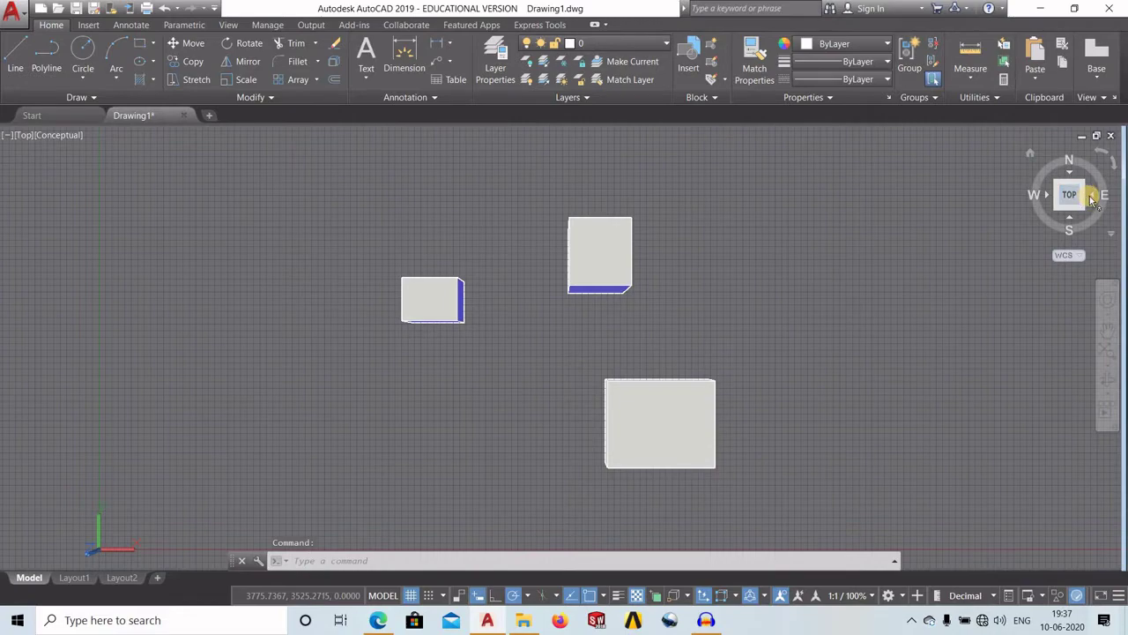
pyautogui.click(1091, 195)
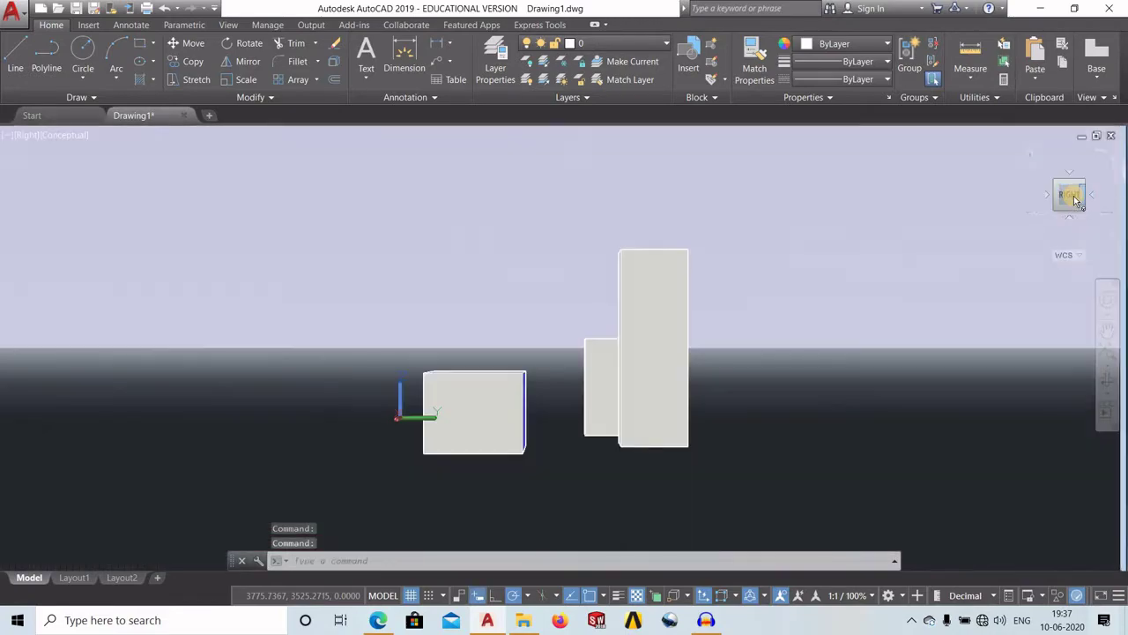
# Step: View the boxes from the Bottom, roll that view four quarter turns, then switch to Back
pyautogui.click(1069, 218)
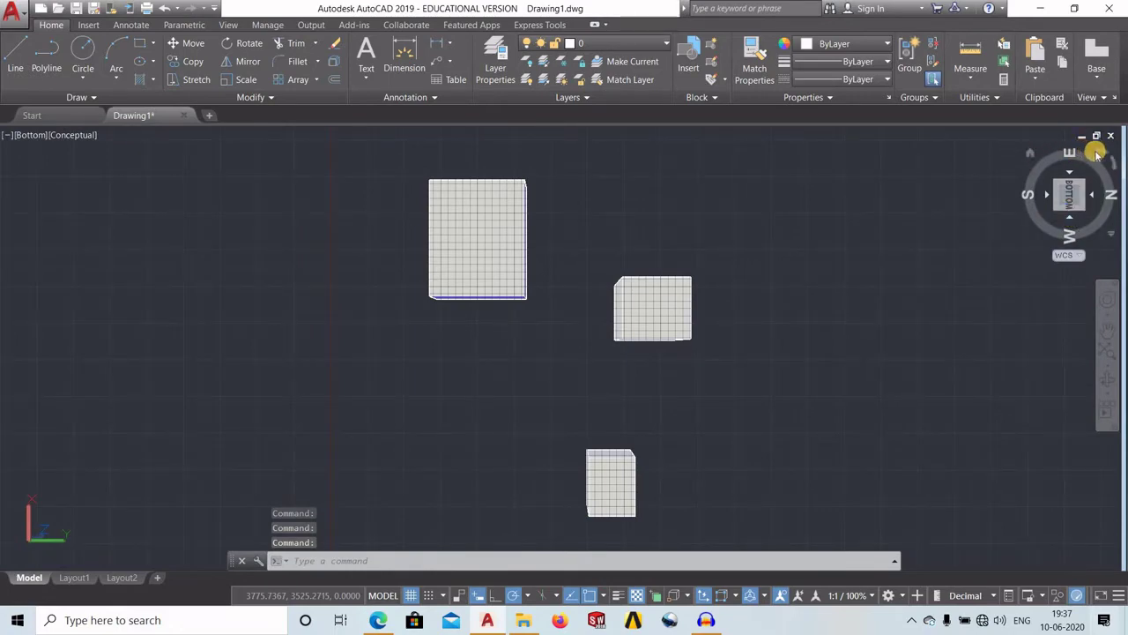
pyautogui.click(1099, 151)
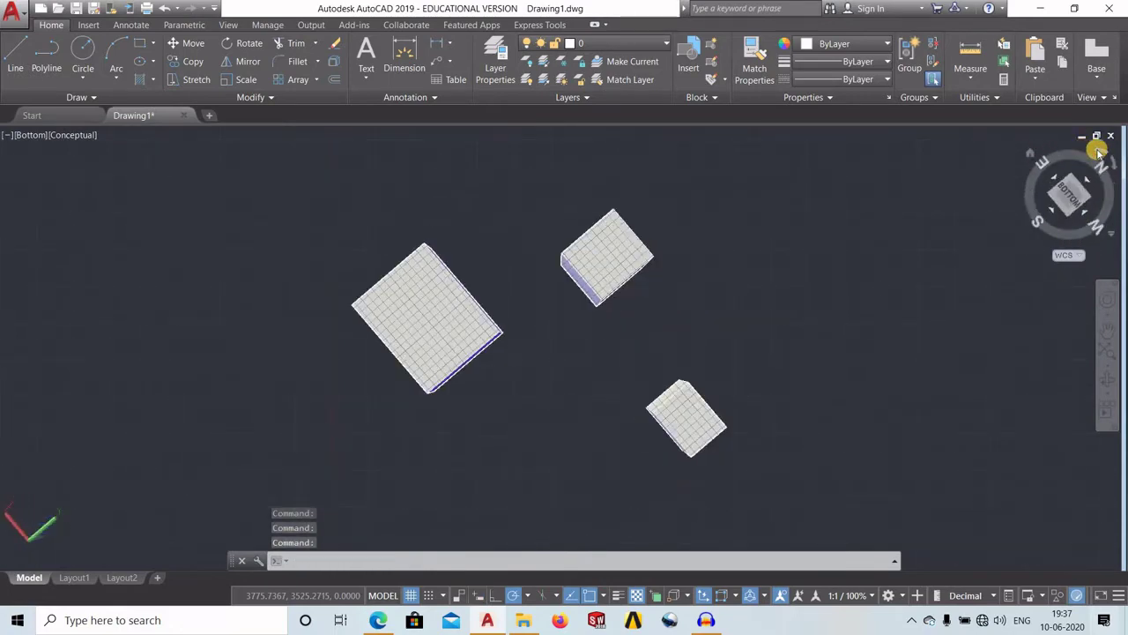
pyautogui.click(1100, 151)
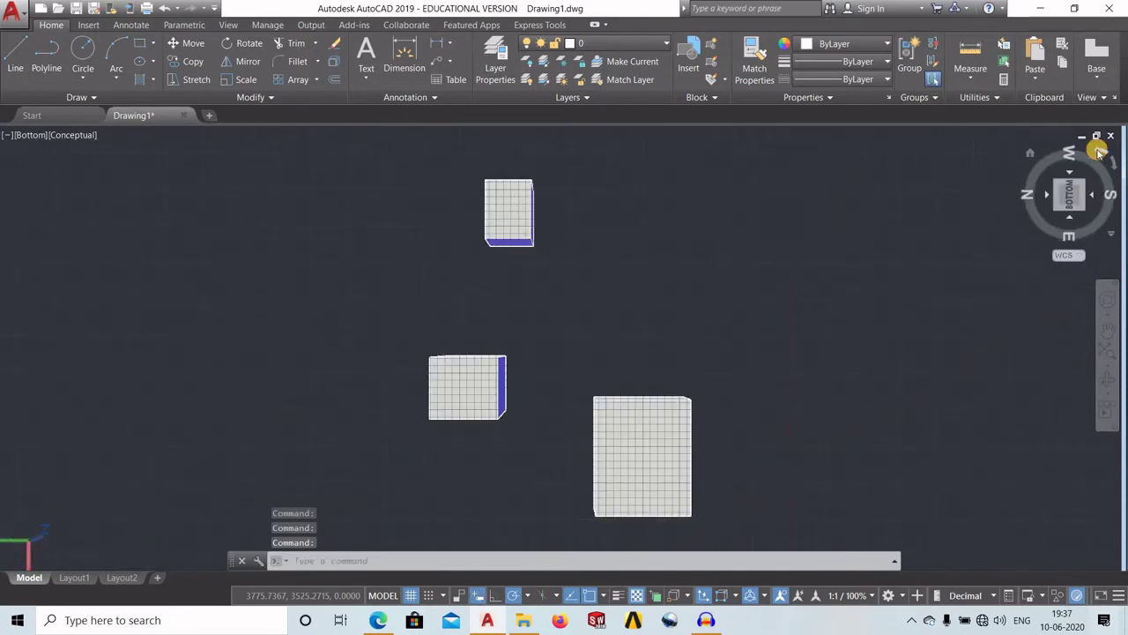
pyautogui.click(1099, 151)
pyautogui.click(1100, 151)
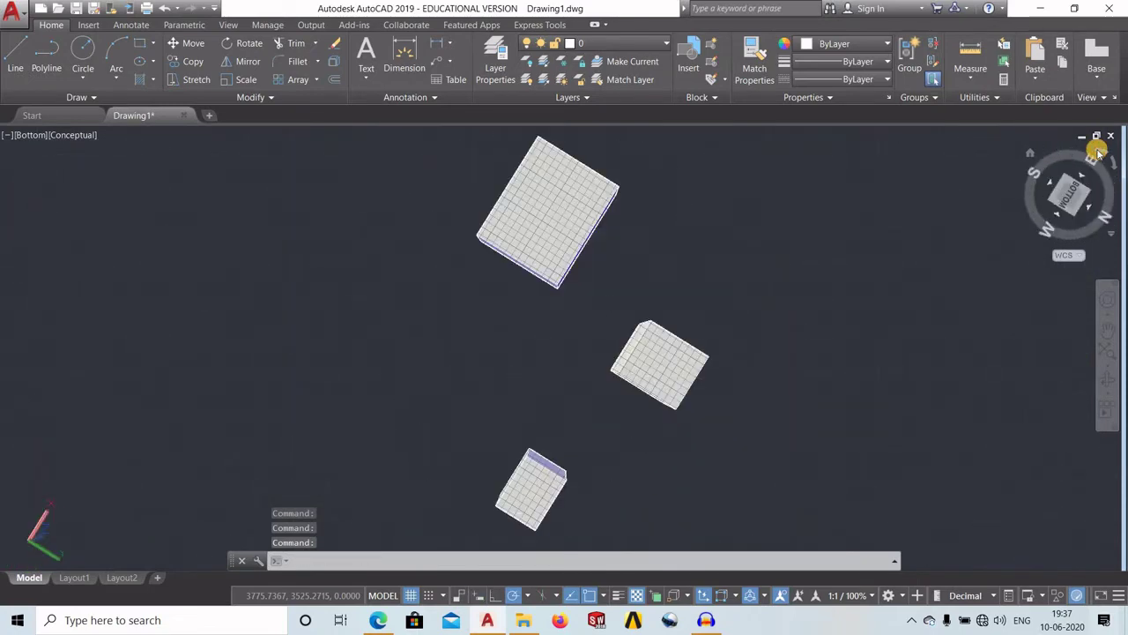
pyautogui.click(1110, 198)
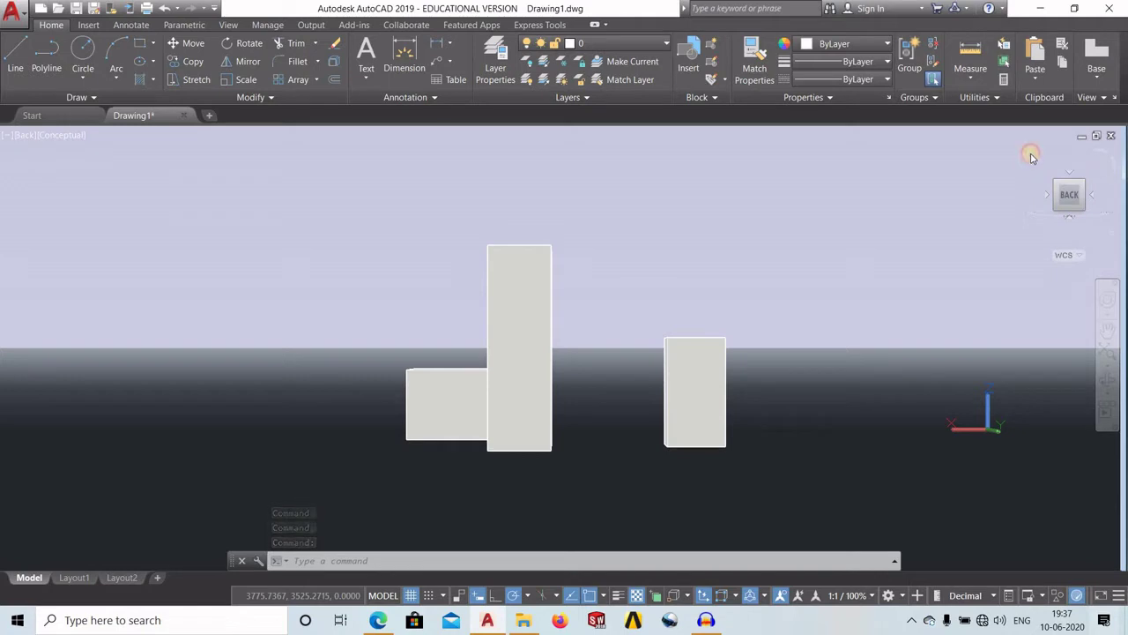
# Step: Tilt the view slightly, then step through Home, Top-Front edge, Left and back to NW Isometric
pyautogui.keyDown('shift'); pyautogui.moveTo(1030, 155); pyautogui.dragTo(1032, 157, button='middle'); pyautogui.keyUp('shift')
pyautogui.click(1032, 157)
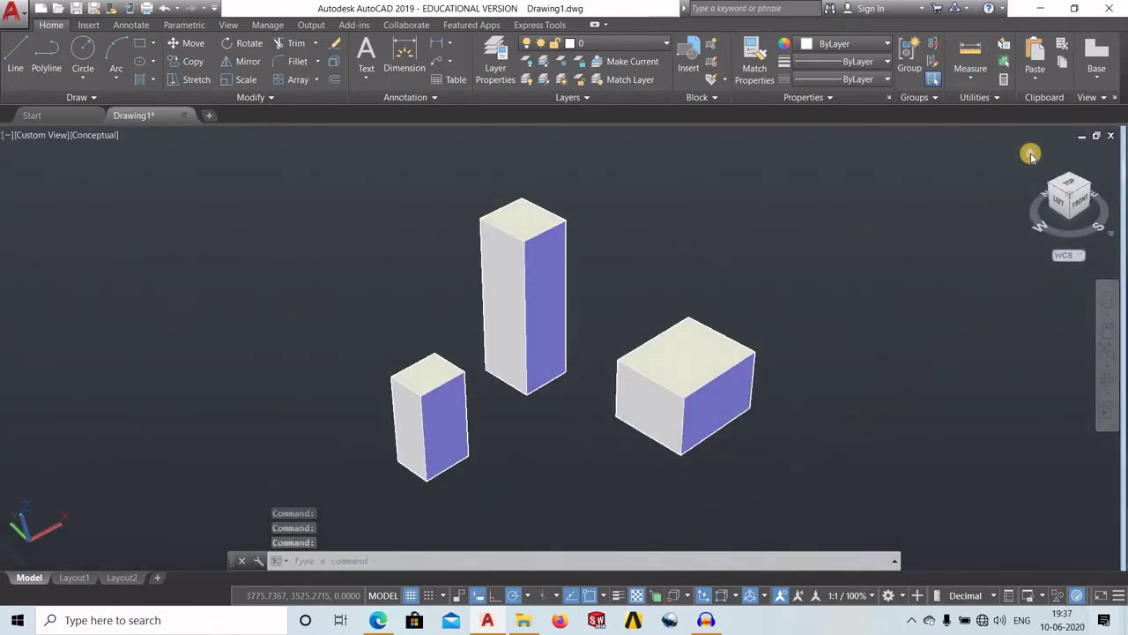
pyautogui.moveTo(1068, 198)
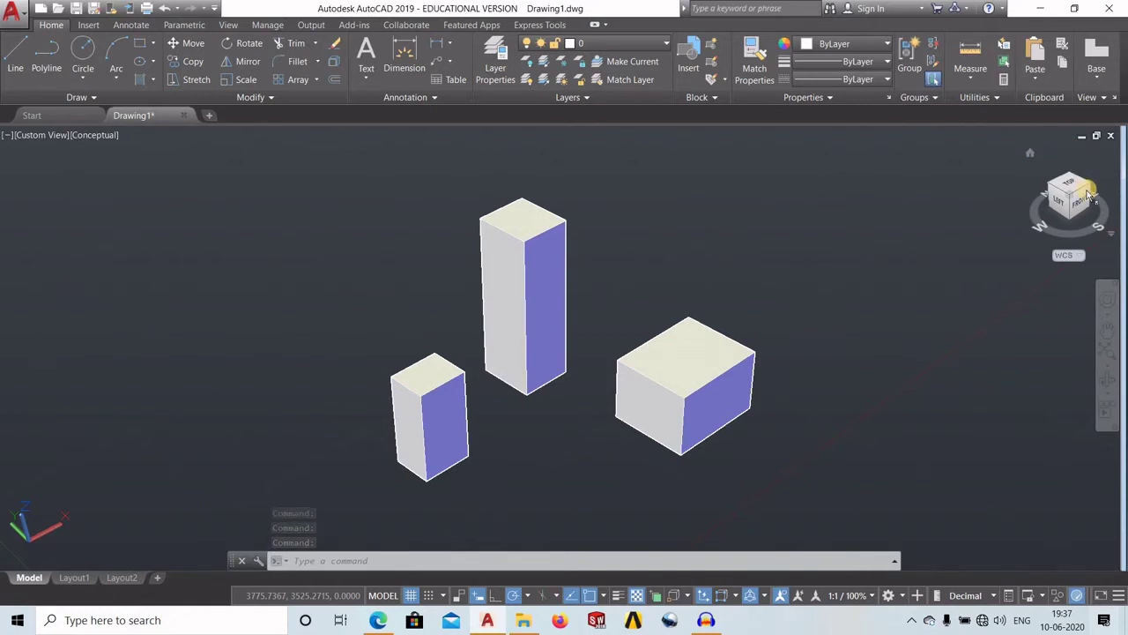
pyautogui.click(1081, 191)
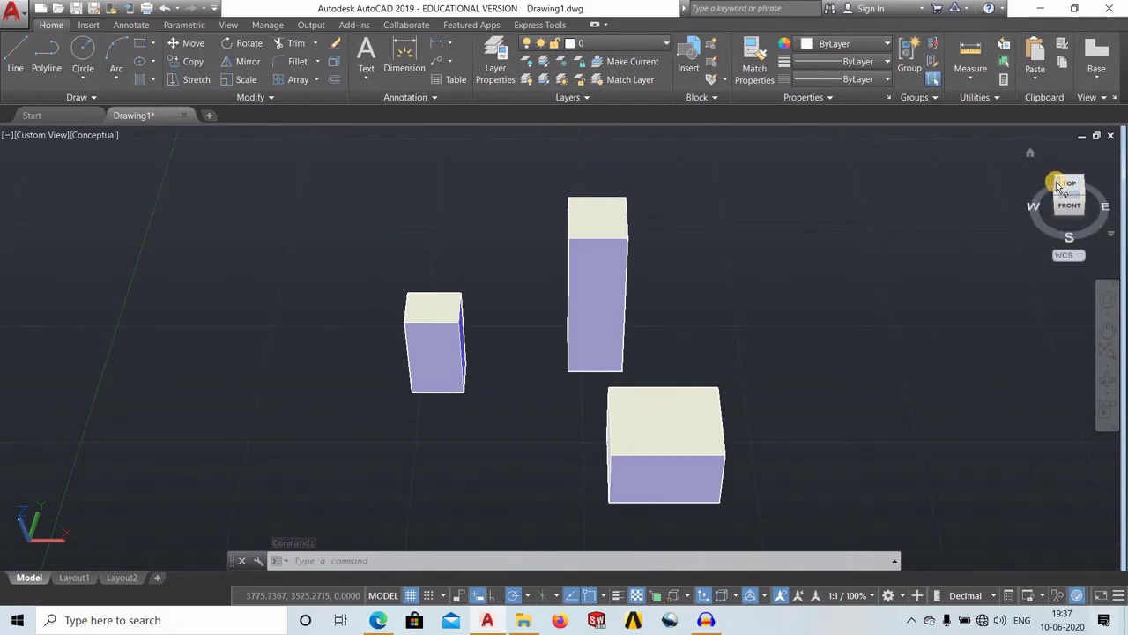
pyautogui.click(1058, 185)
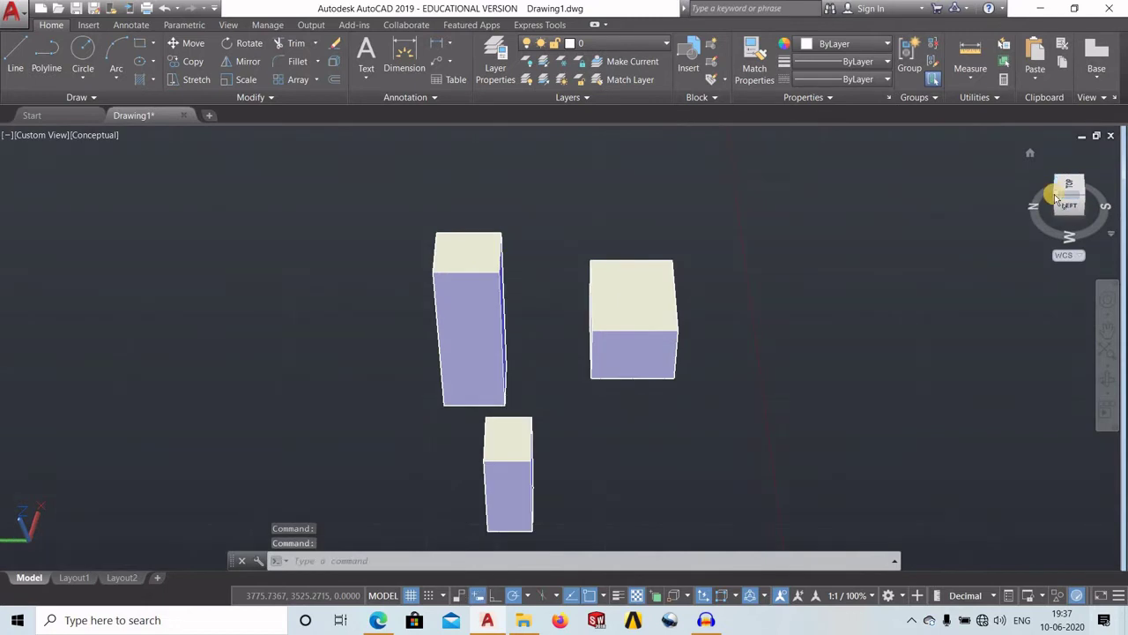
pyautogui.click(1056, 197)
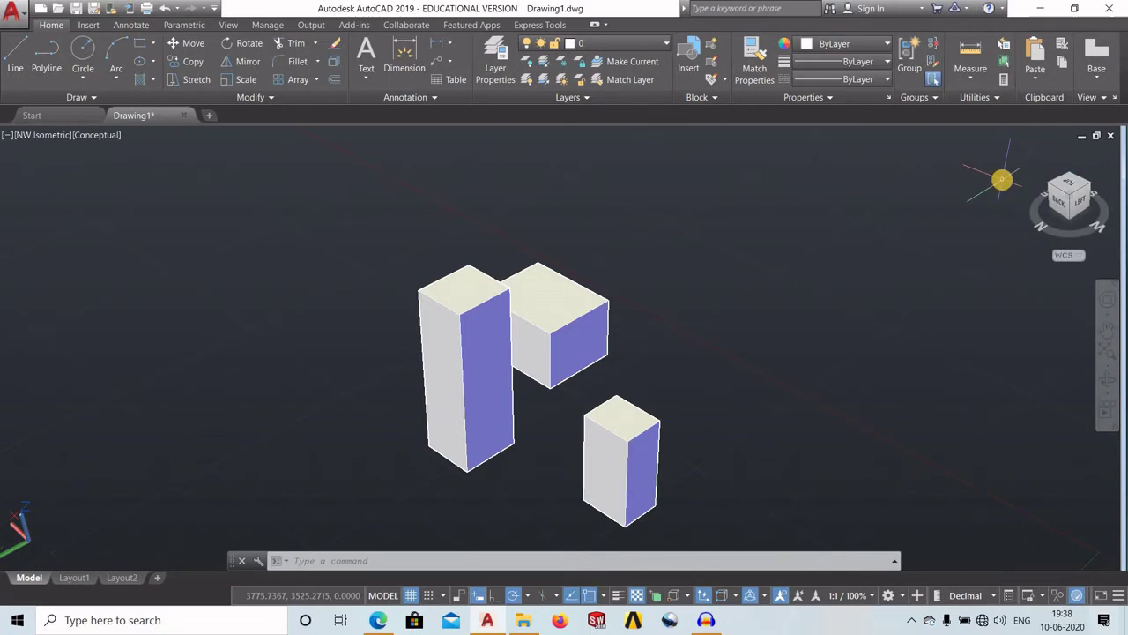
pyautogui.click(8, 136)
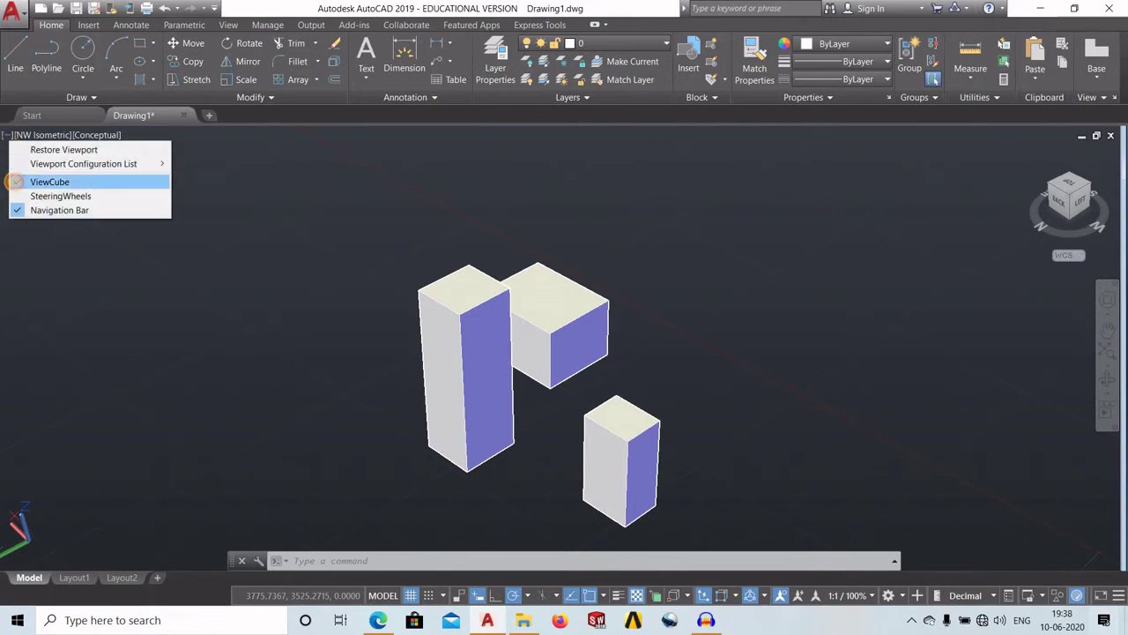
pyautogui.click(16, 183)
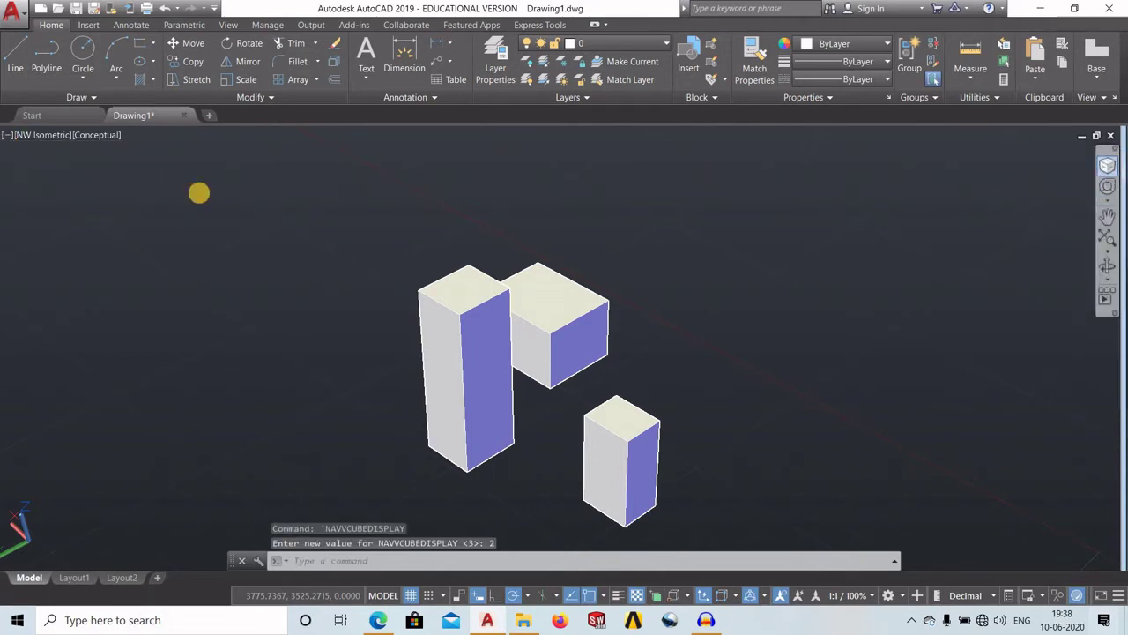
pyautogui.click(7, 135)
pyautogui.click(20, 182)
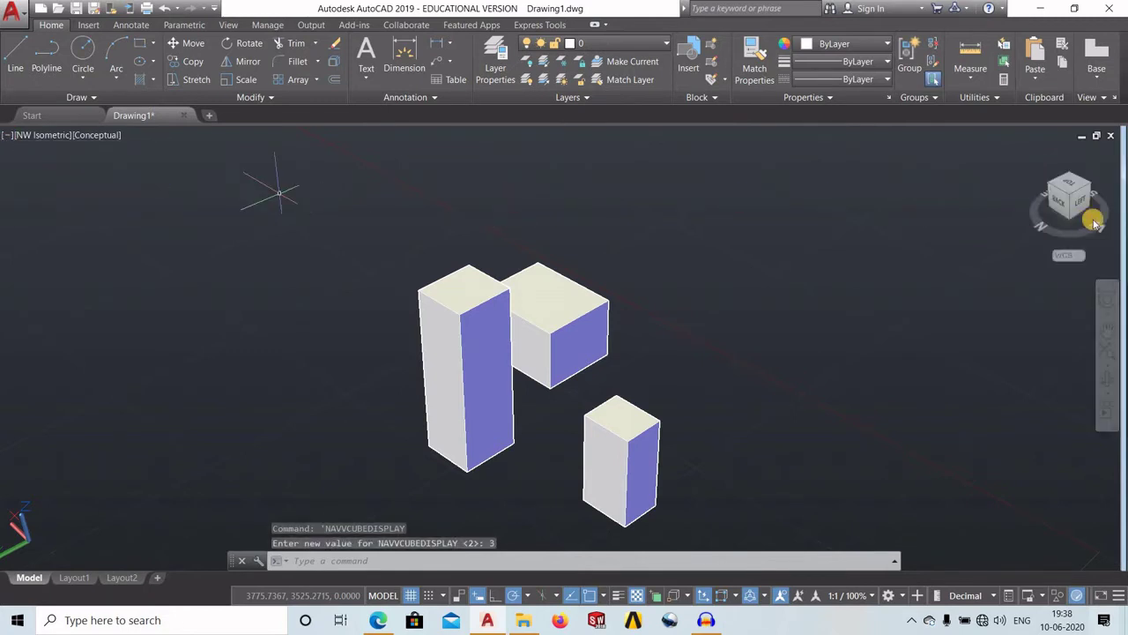
pyautogui.moveTo(1096, 224)
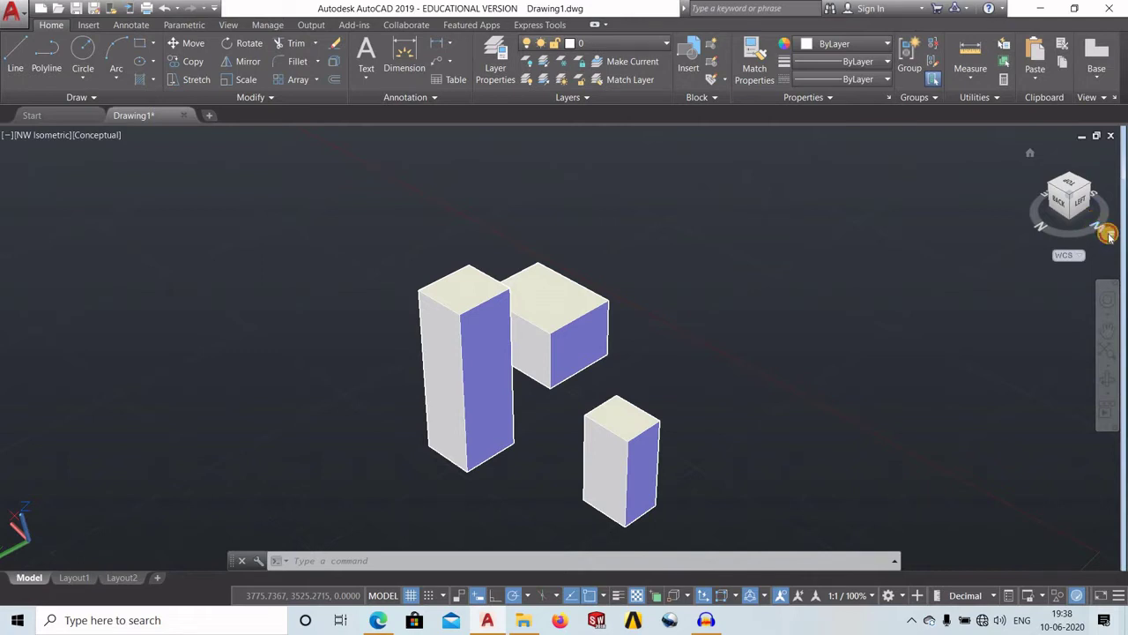
pyautogui.rightClick(1109, 236)
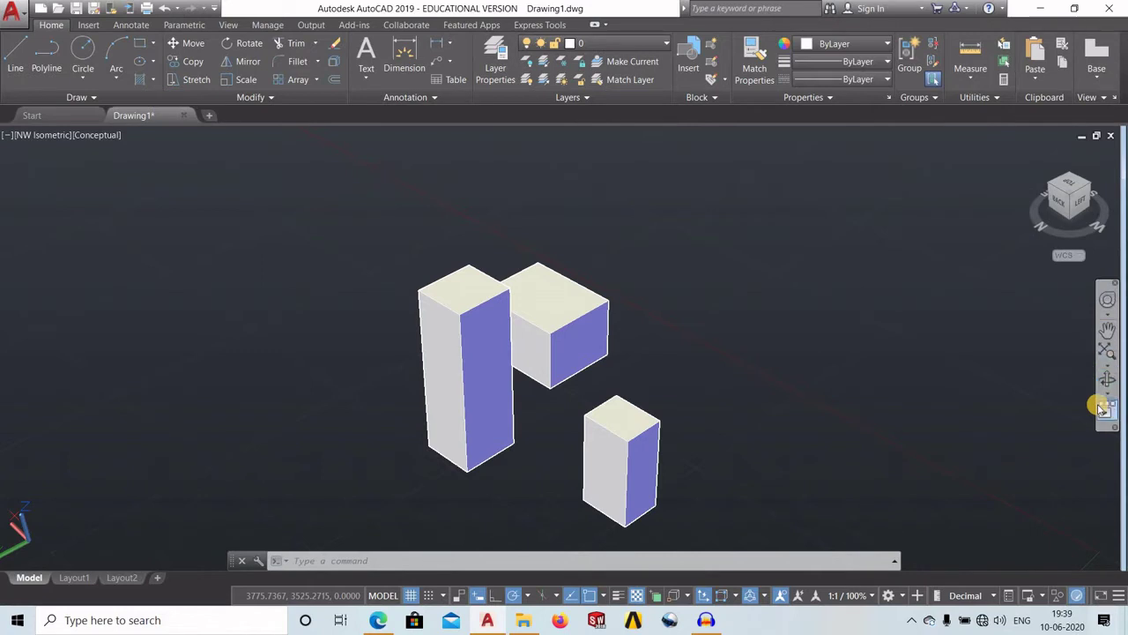
pyautogui.click(7, 135)
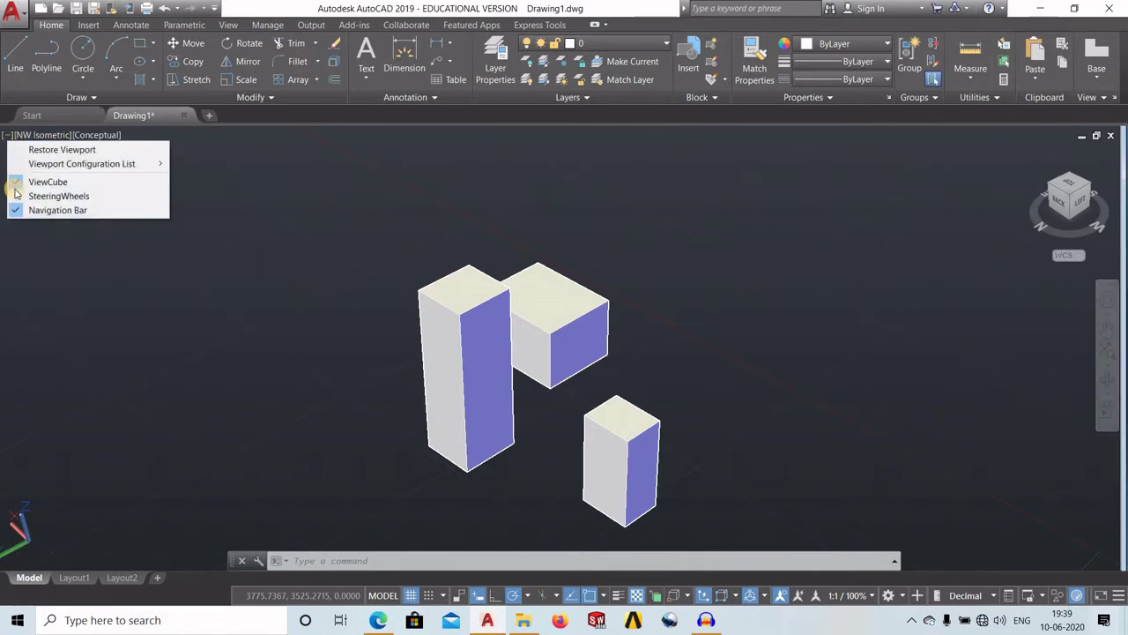
pyautogui.click(9, 208)
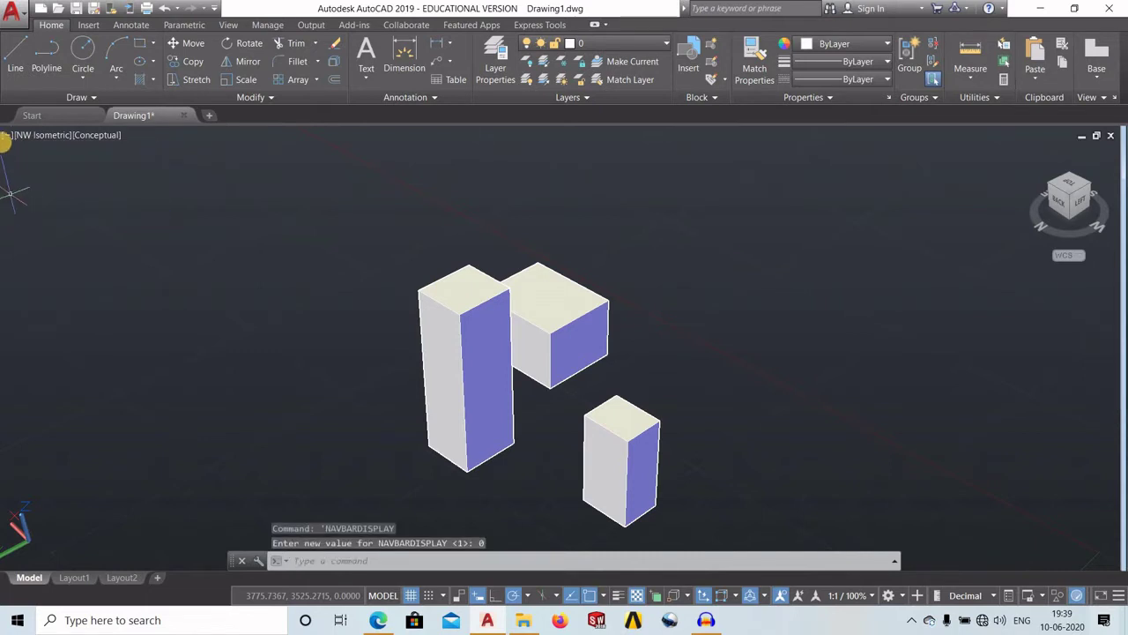
pyautogui.click(8, 135)
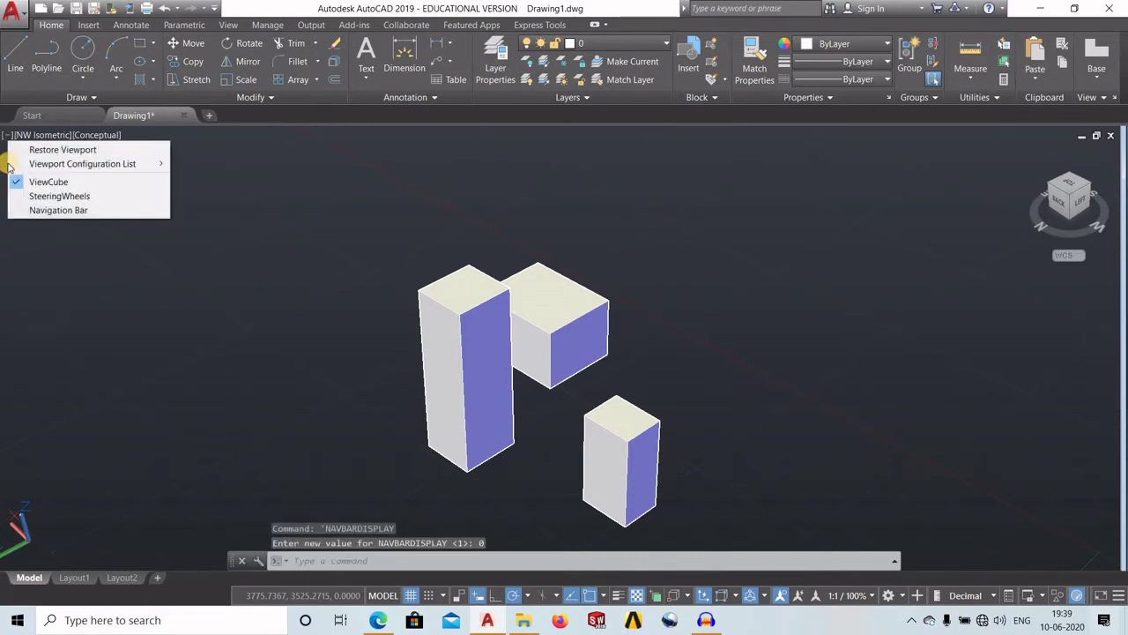
pyautogui.click(11, 211)
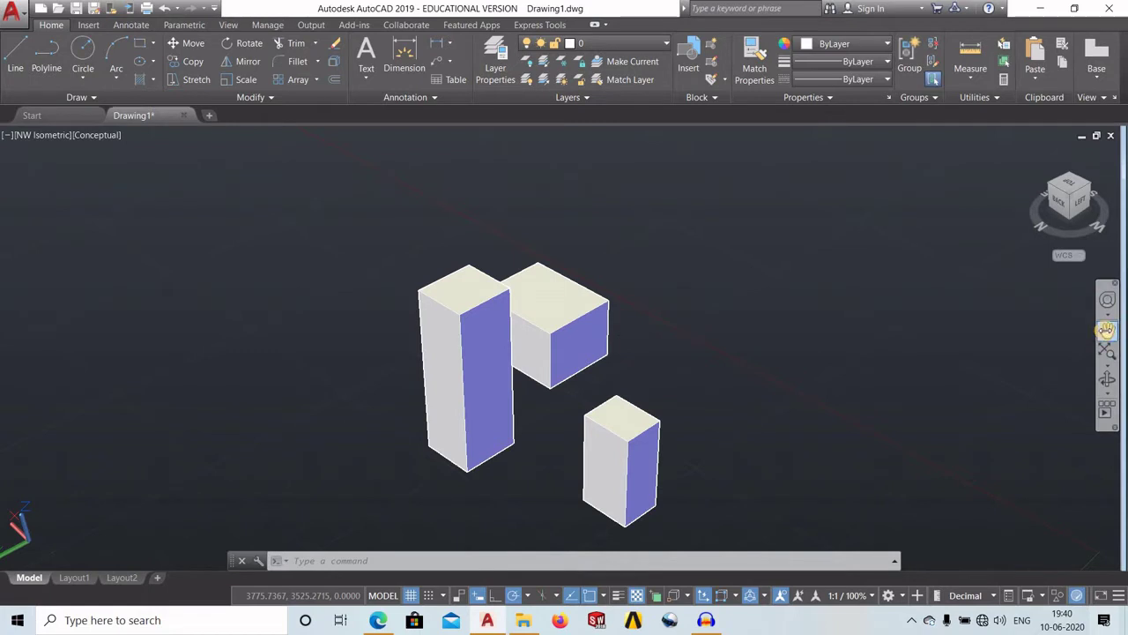
# Step: Pan the boxes slightly up and right, then bring up the Zoom options list
pyautogui.click(1106, 332)
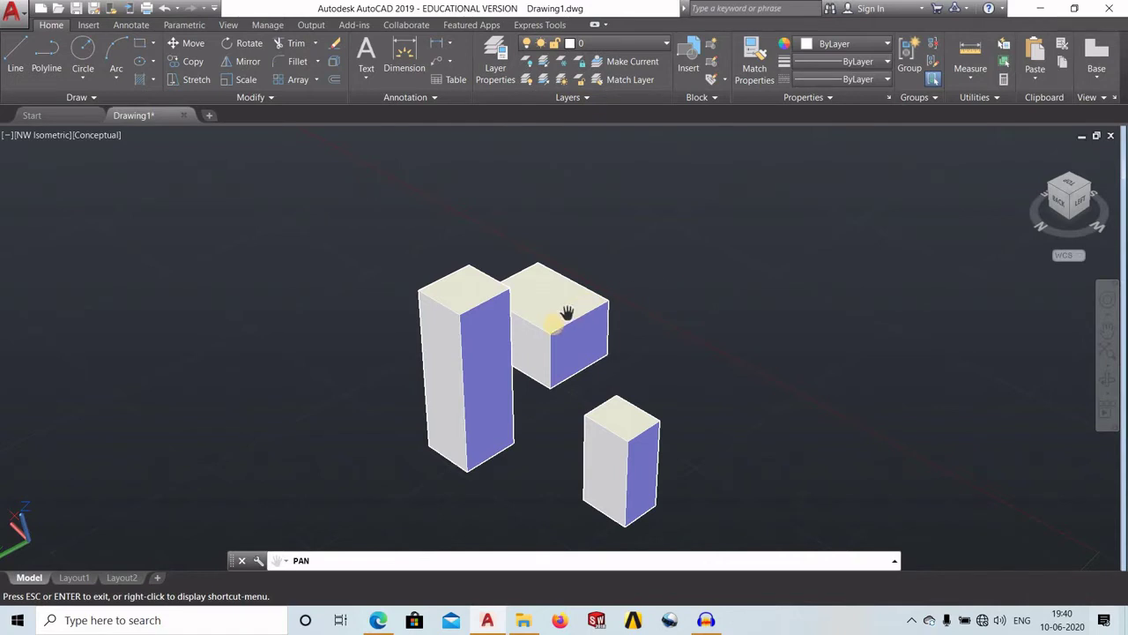
pyautogui.moveTo(550, 329)
pyautogui.mouseDown()
pyautogui.moveTo(733, 222)
pyautogui.moveTo(609, 323)
pyautogui.moveTo(459, 334)
pyautogui.moveTo(485, 252)
pyautogui.moveTo(604, 247)
pyautogui.moveTo(584, 309)
pyautogui.moveTo(512, 315)
pyautogui.moveTo(479, 259)
pyautogui.moveTo(660, 219)
pyautogui.moveTo(607, 335)
pyautogui.moveTo(526, 340)
pyautogui.moveTo(523, 309)
pyautogui.mouseUp()
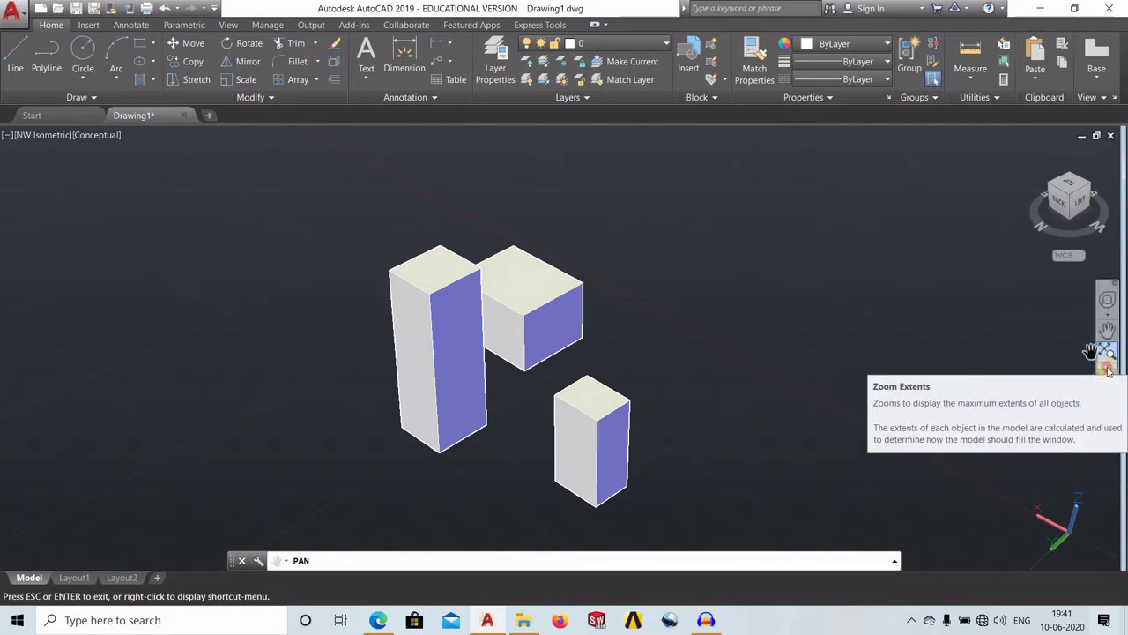
pyautogui.click(1108, 370)
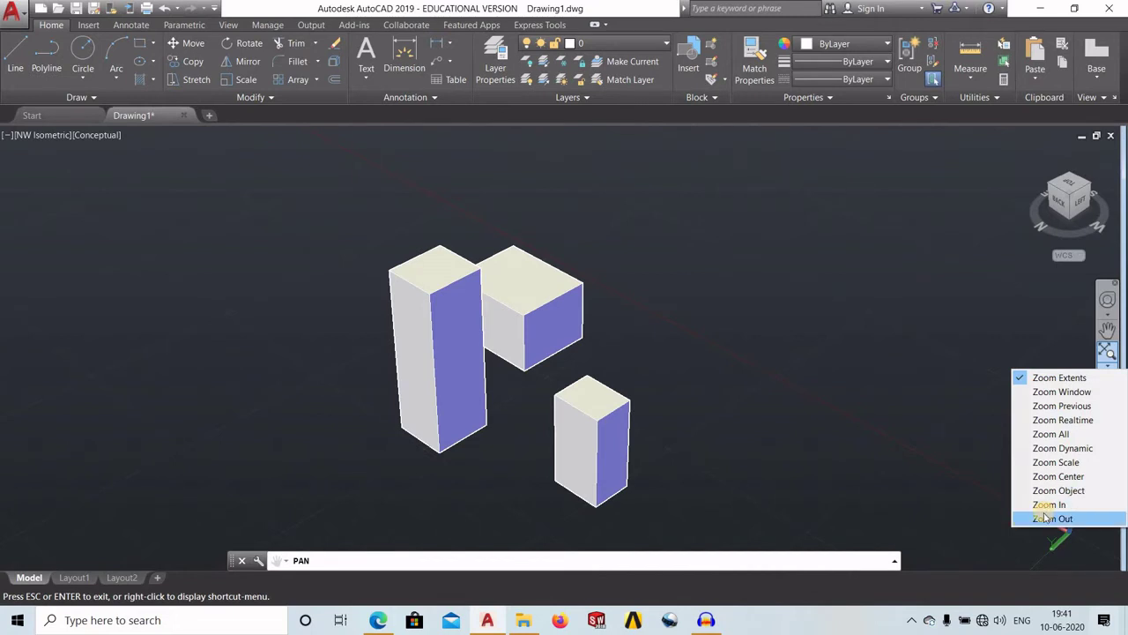
# Step: Zoom far out with Zoom Out and the mouse wheel, then fit the boxes with Zoom Extents
pyautogui.click(1042, 518)
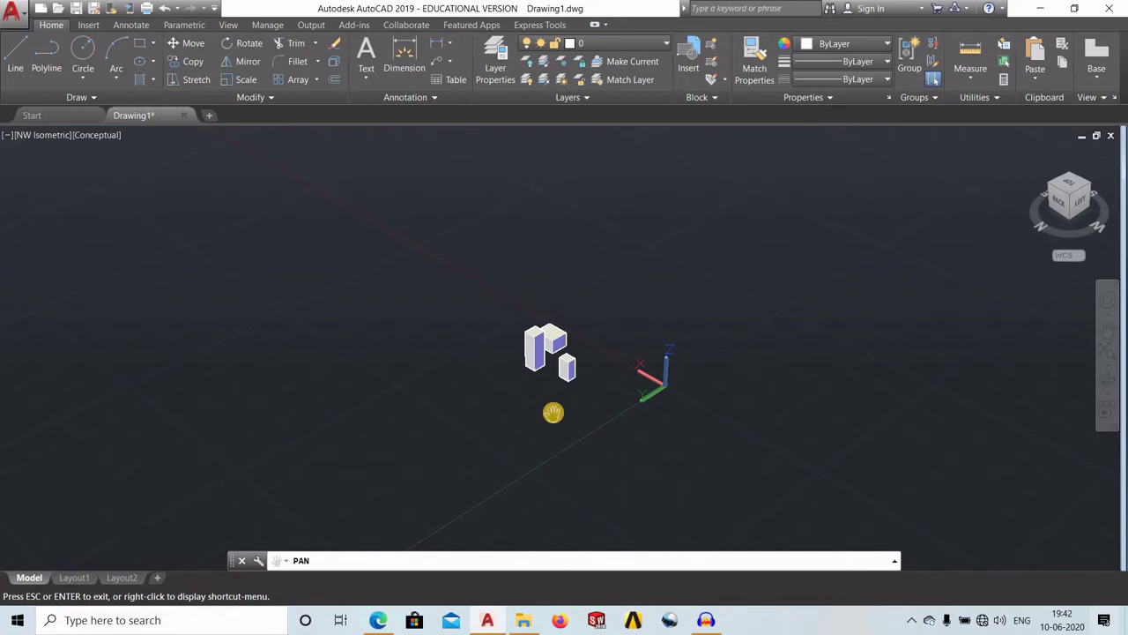
pyautogui.press('Escape')
pyautogui.press('Escape')
pyautogui.press('Escape')
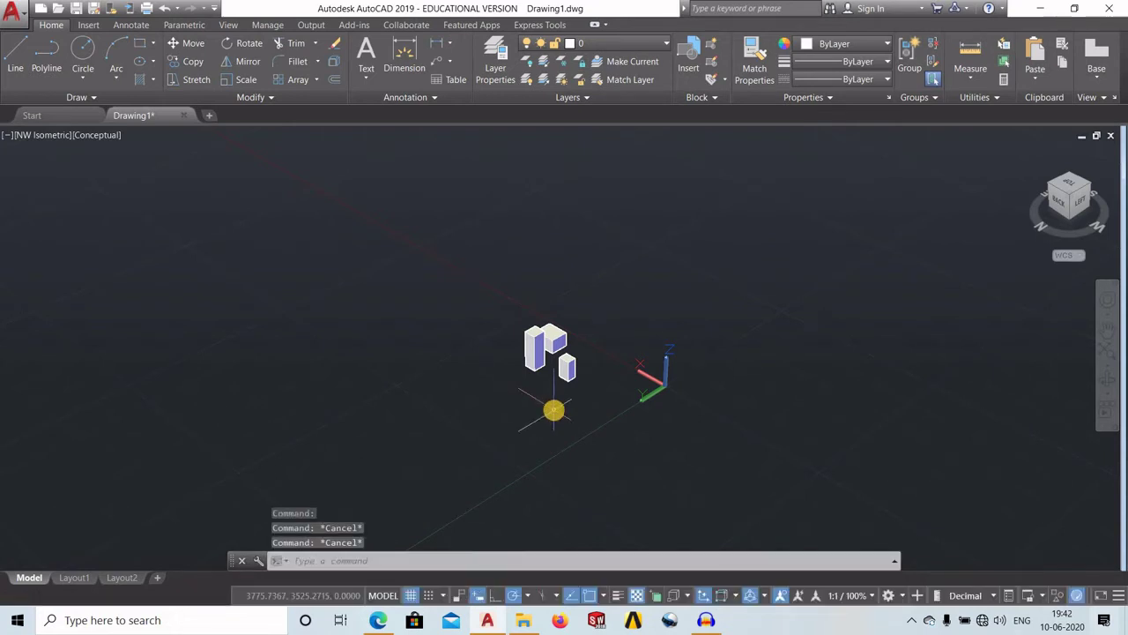
pyautogui.scroll(-2, 553, 409)
pyautogui.scroll(-1, 553, 410)
pyautogui.scroll(-1, 553, 410)
pyautogui.scroll(-1, 554, 410)
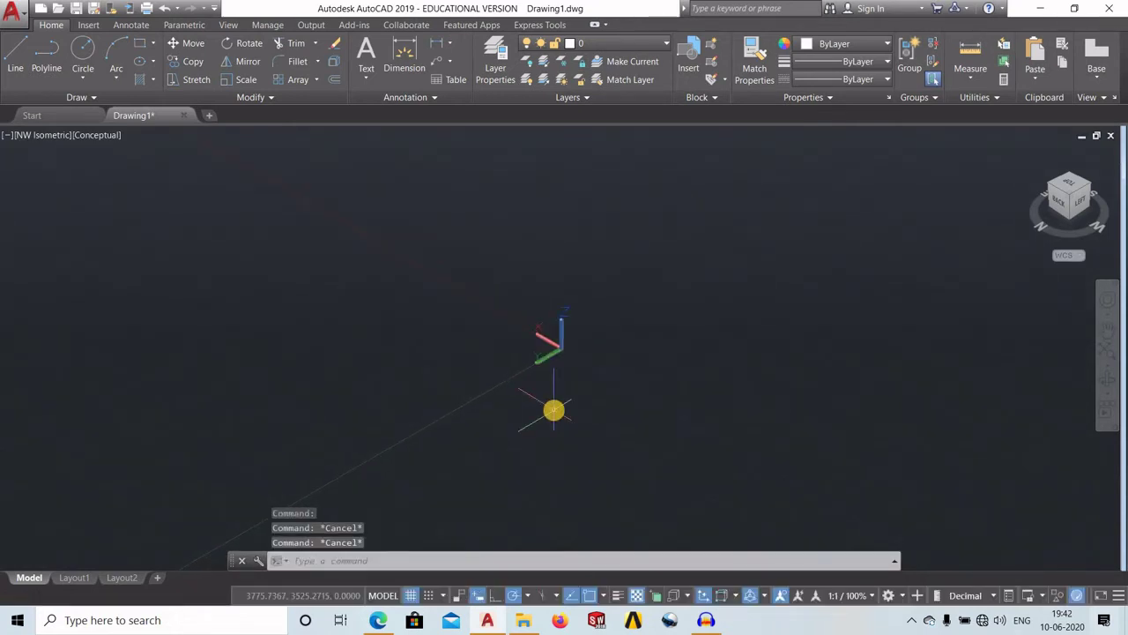
pyautogui.scroll(-1, 553, 410)
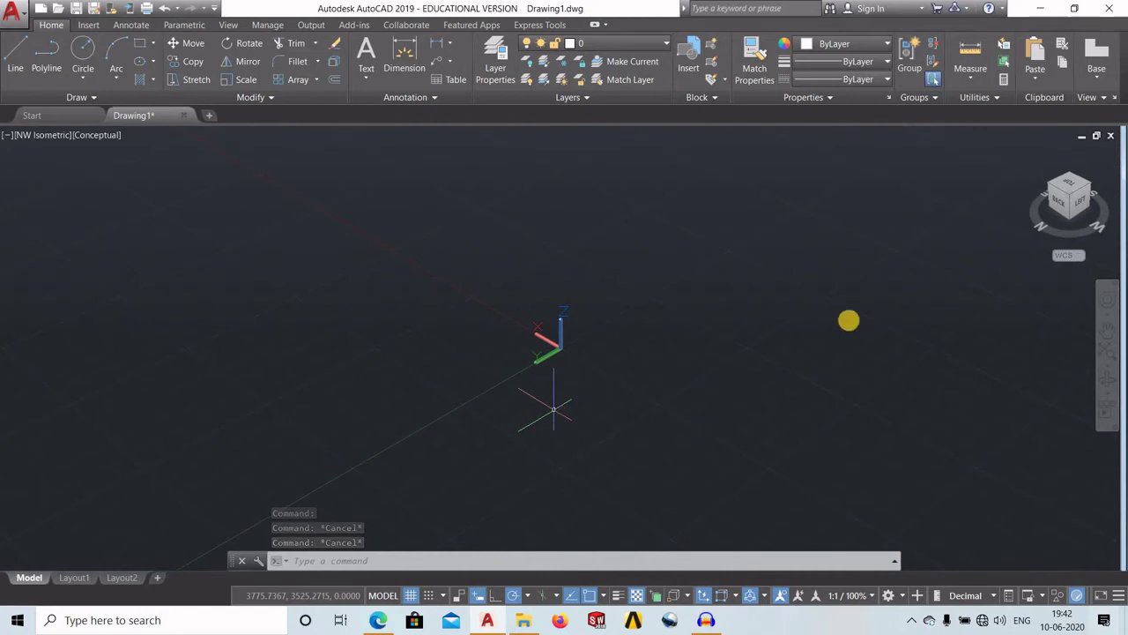
pyautogui.click(1106, 370)
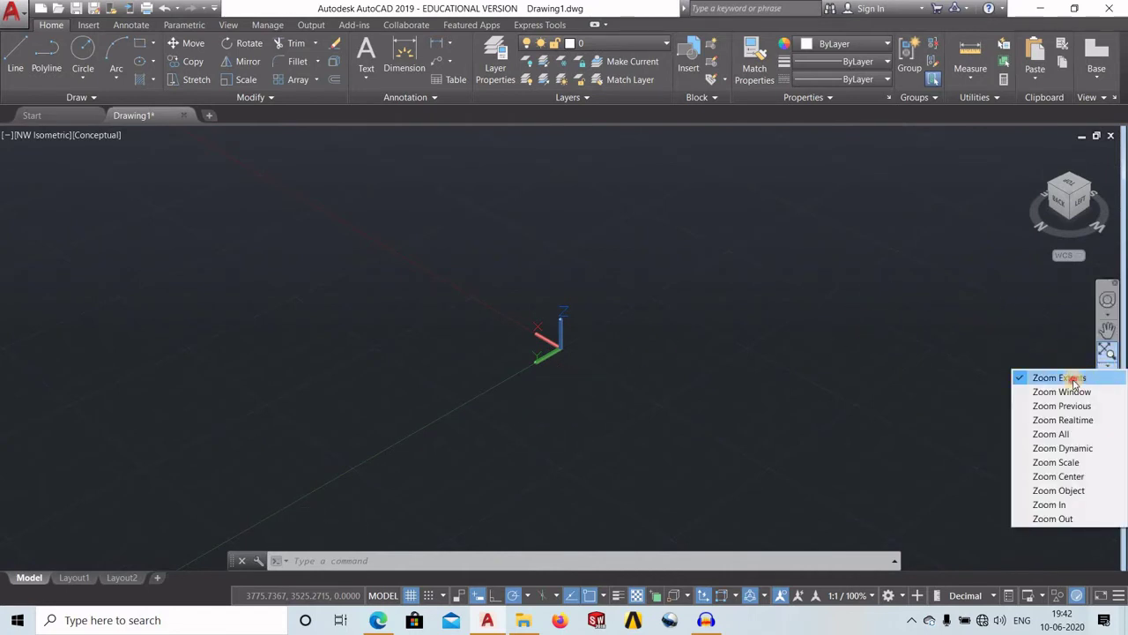
pyautogui.click(1074, 381)
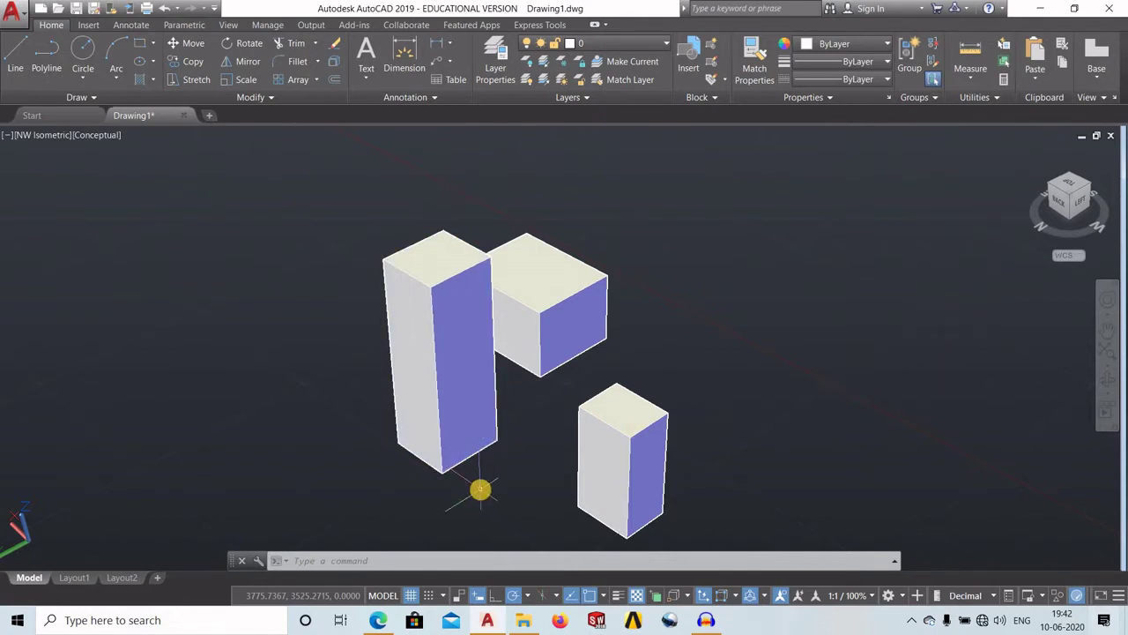
# Step: Scroll far in on the boxes, then fit all three back with Zoom Extents
pyautogui.scroll(1, 480, 490)
pyautogui.scroll(2, 479, 491)
pyautogui.scroll(3, 465, 479)
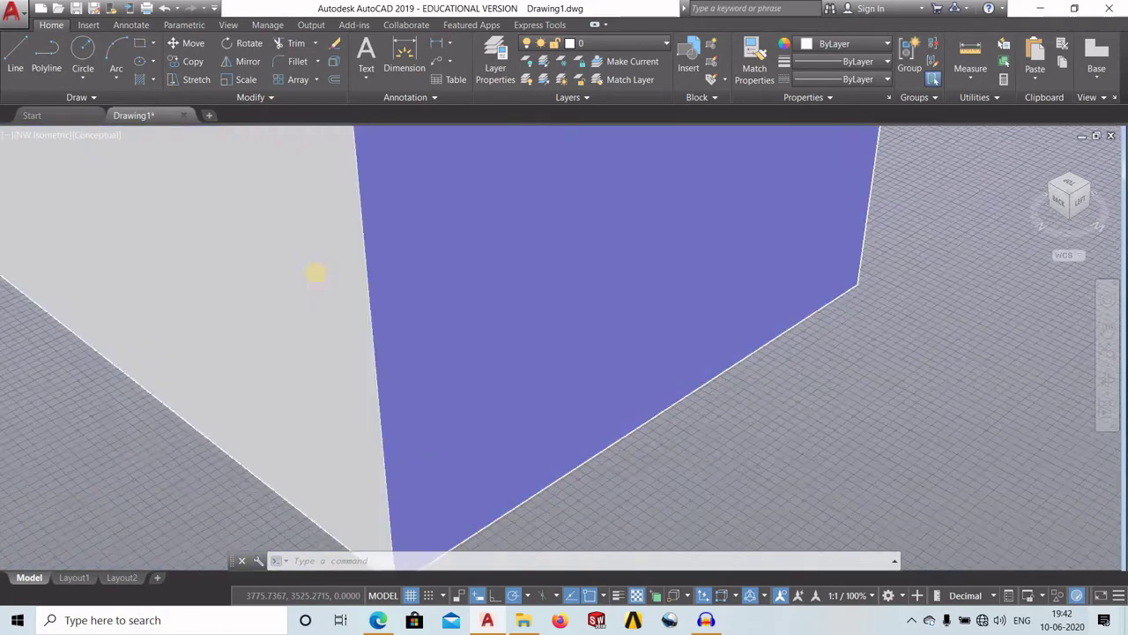
pyautogui.scroll(2, 316, 274)
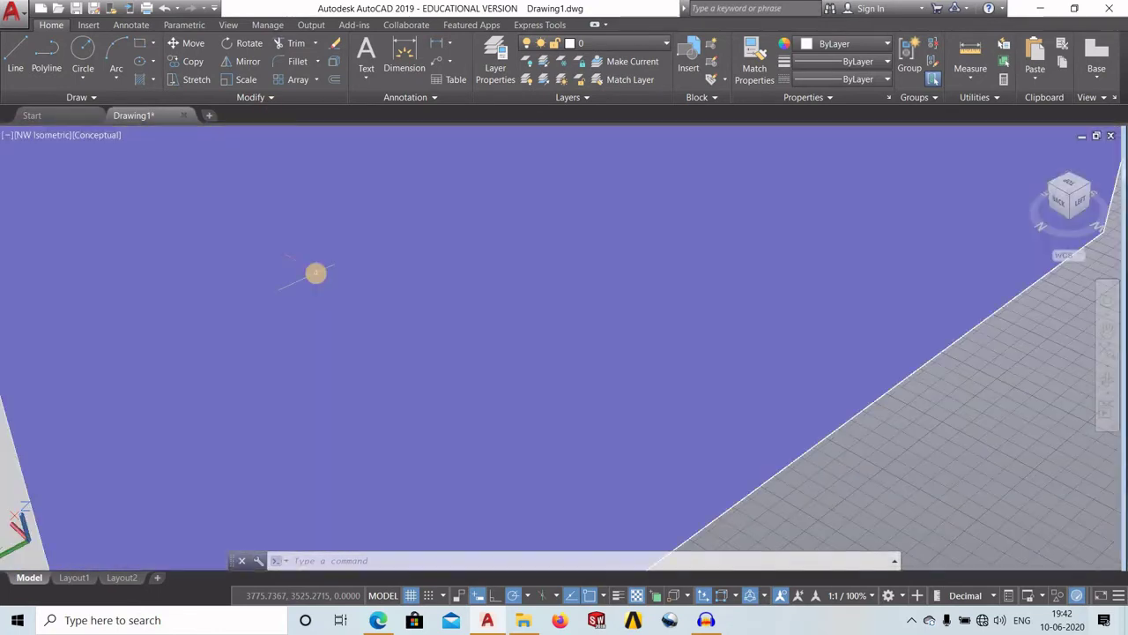
pyautogui.scroll(1, 315, 273)
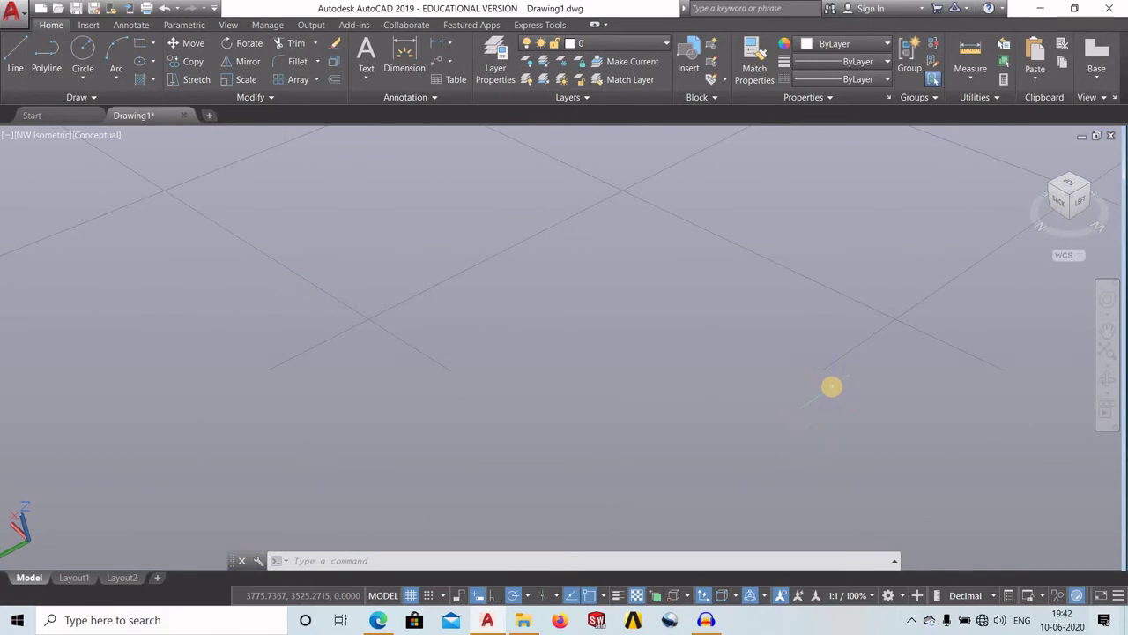
pyautogui.click(1113, 368)
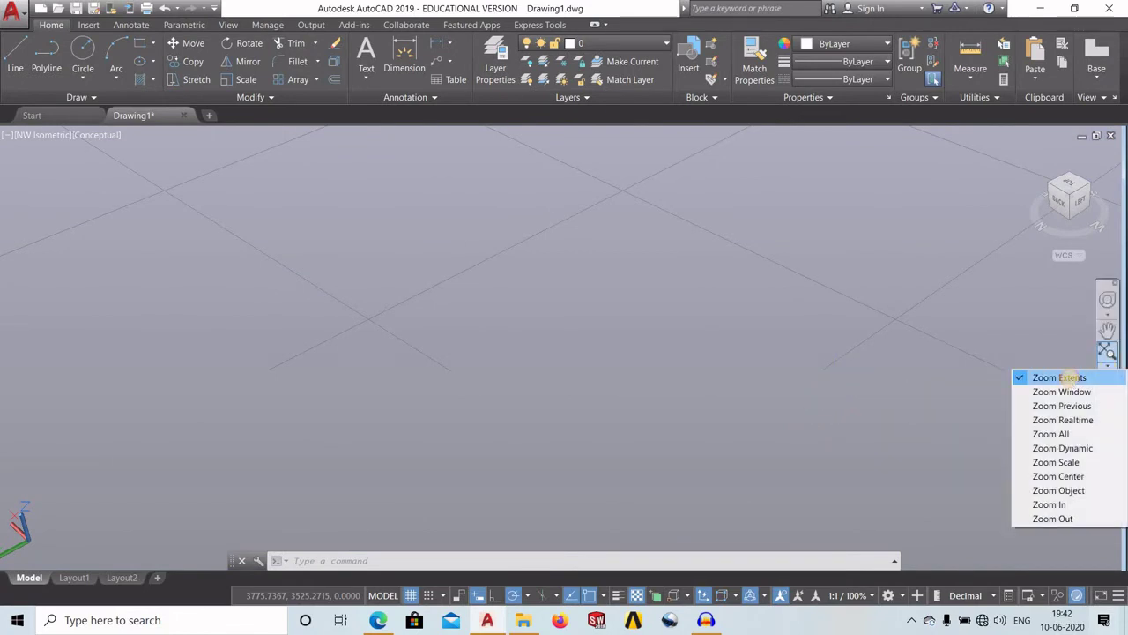
pyautogui.click(1074, 377)
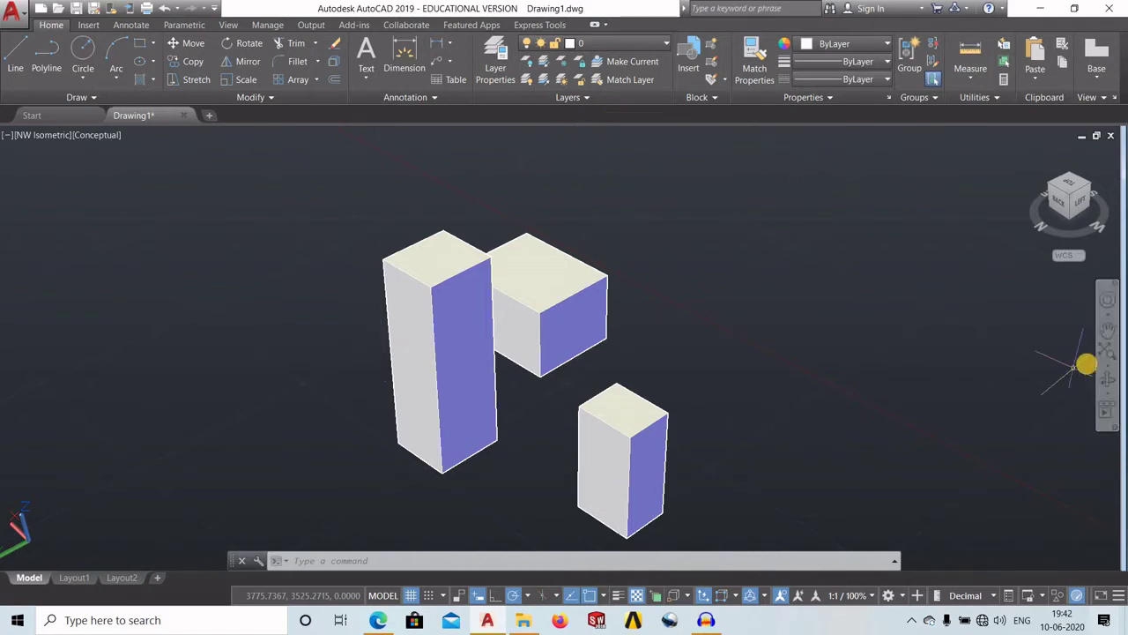
pyautogui.click(1104, 364)
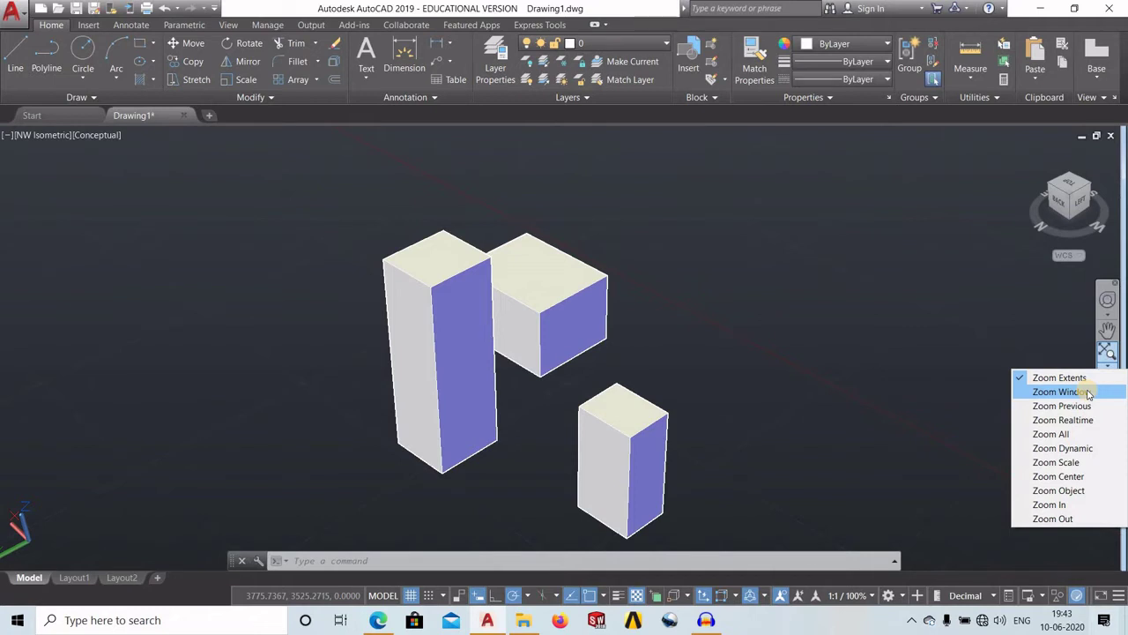
pyautogui.click(1088, 393)
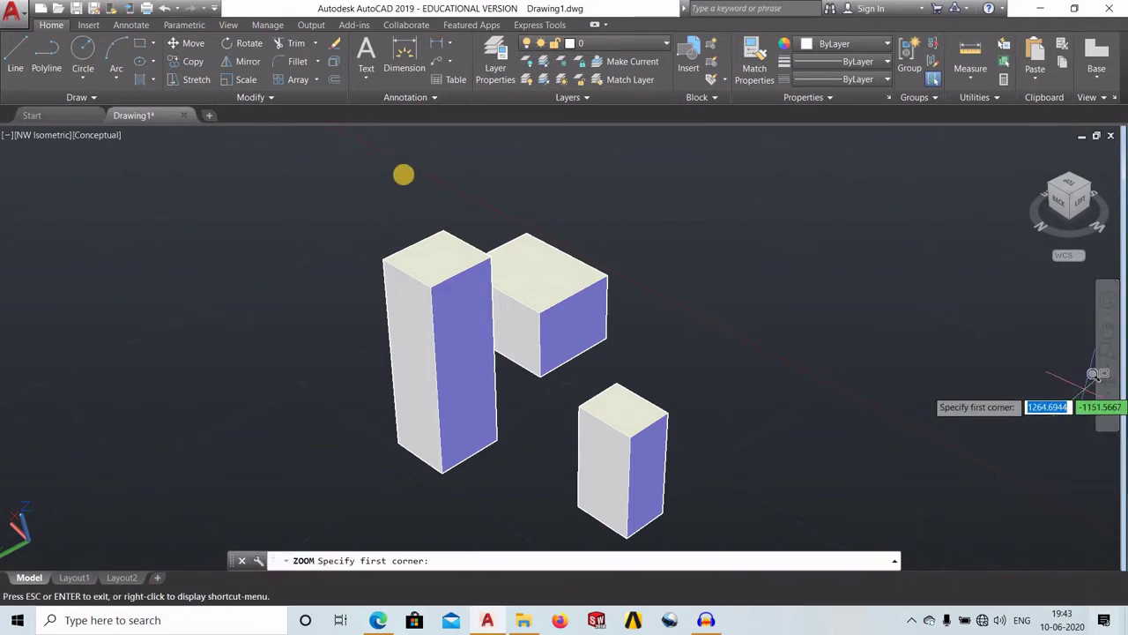
pyautogui.click(467, 170)
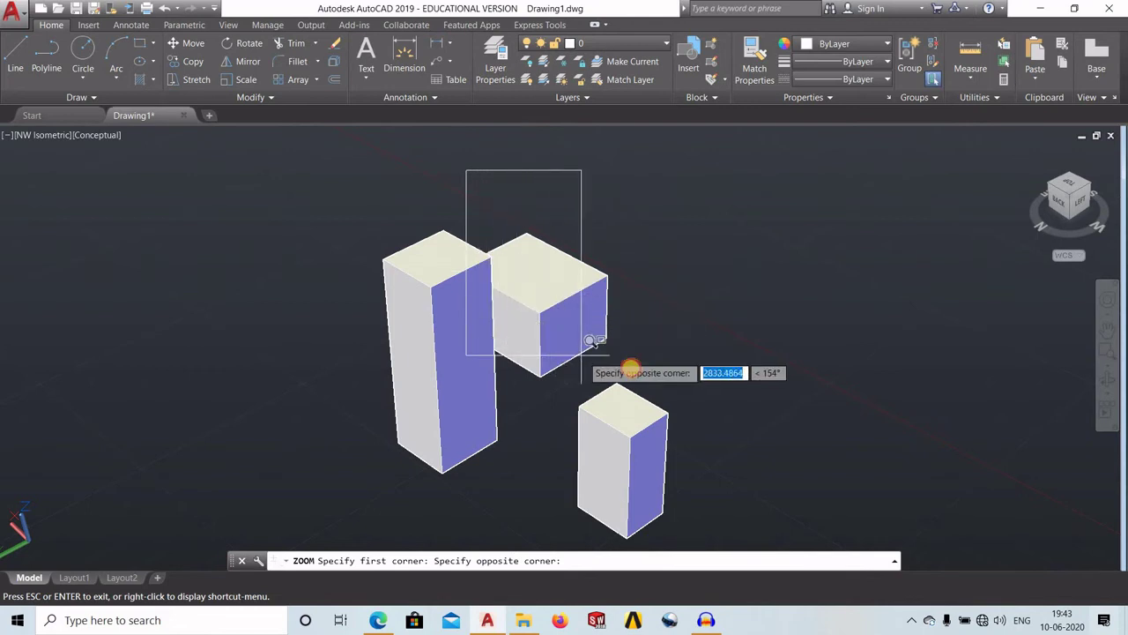
pyautogui.click(631, 365)
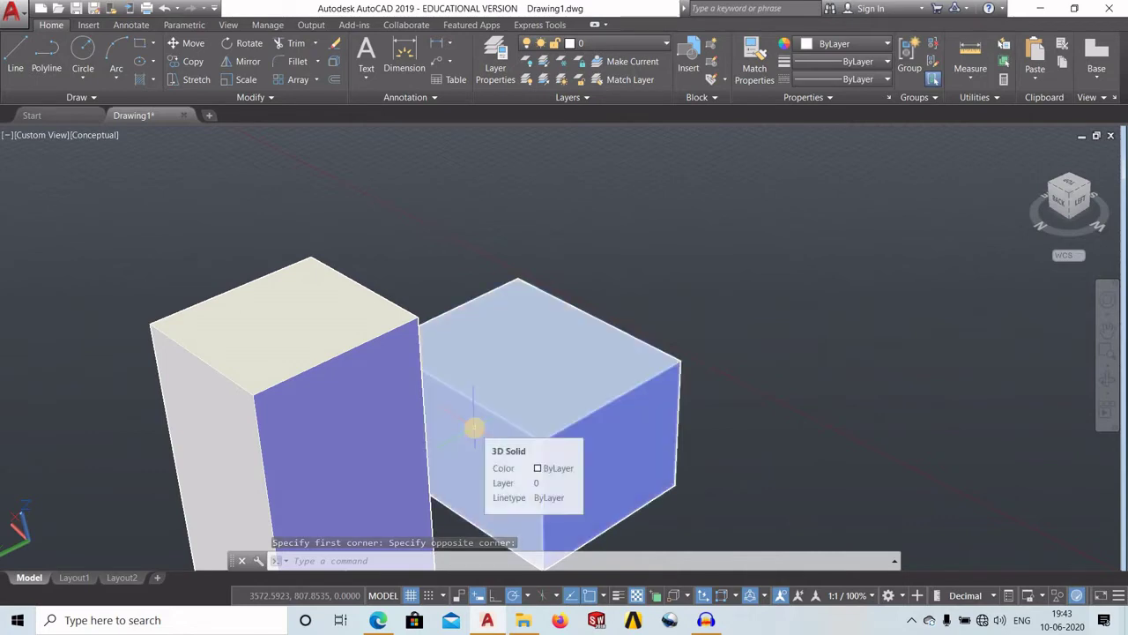
pyautogui.moveTo(474, 427)
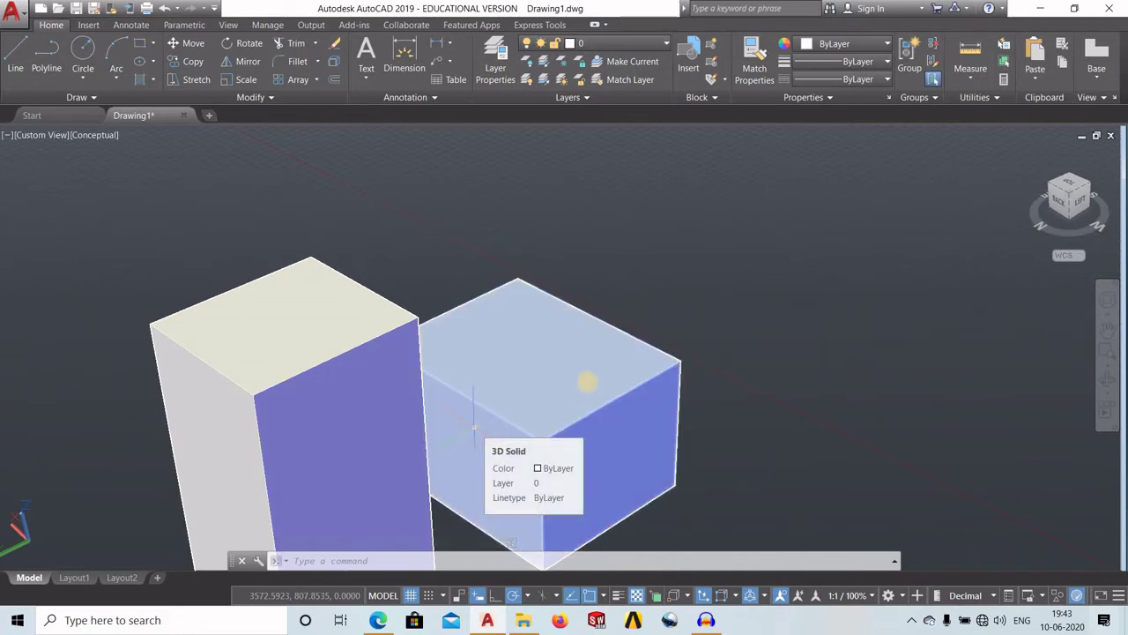
pyautogui.click(1108, 362)
pyautogui.click(1074, 406)
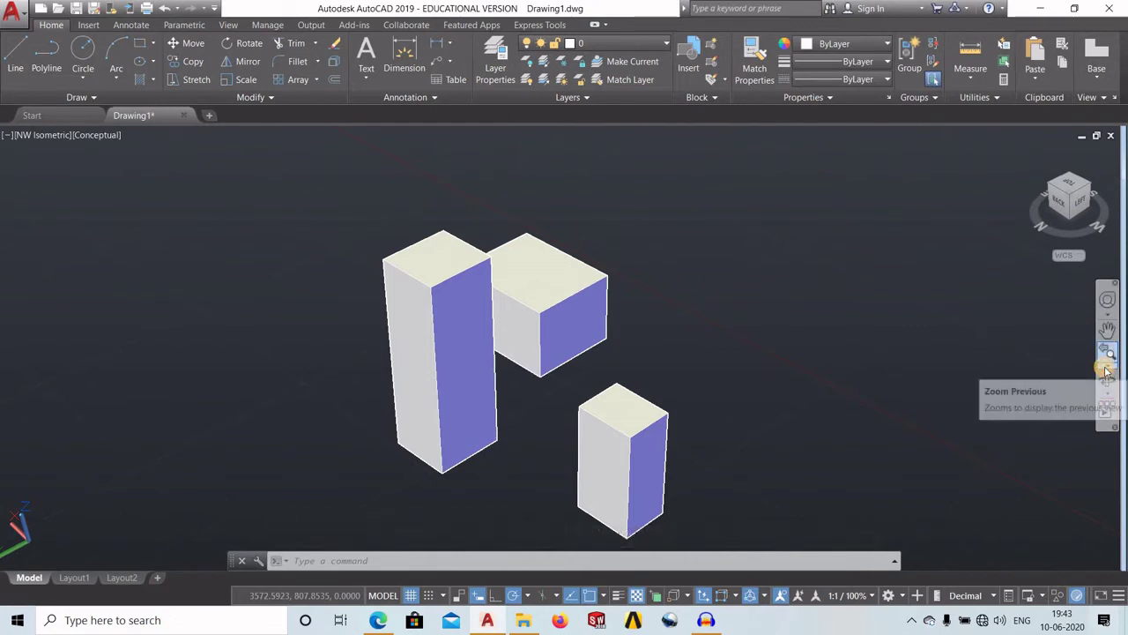
pyautogui.click(1108, 363)
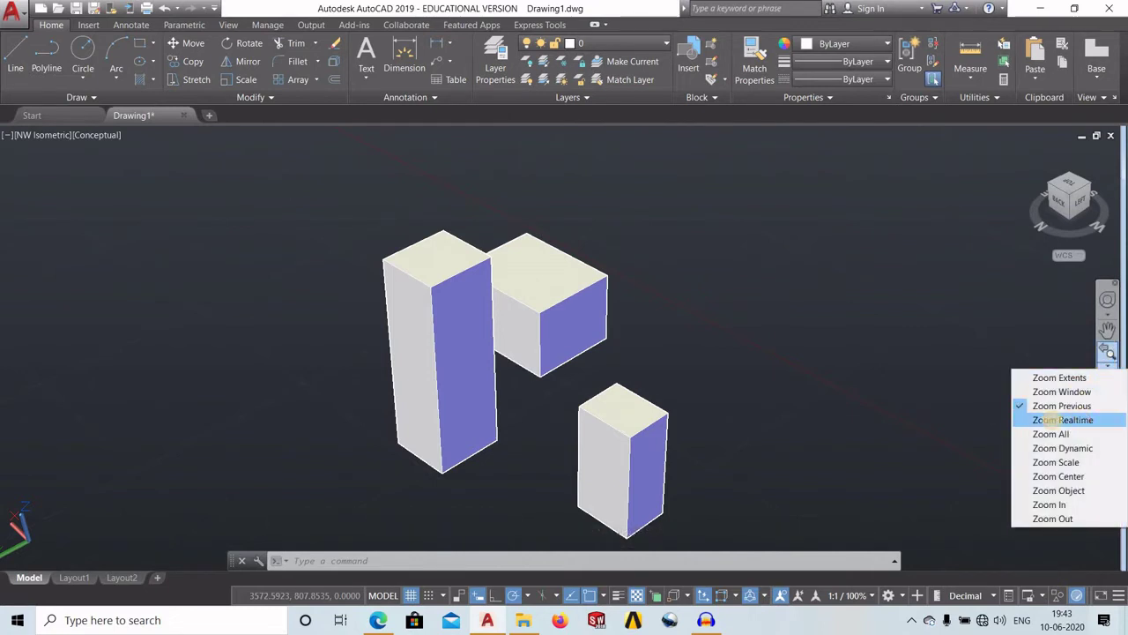
# Step: Use Zoom Realtime drags to enlarge the three boxes until they fill most of the view
pyautogui.click(1058, 420)
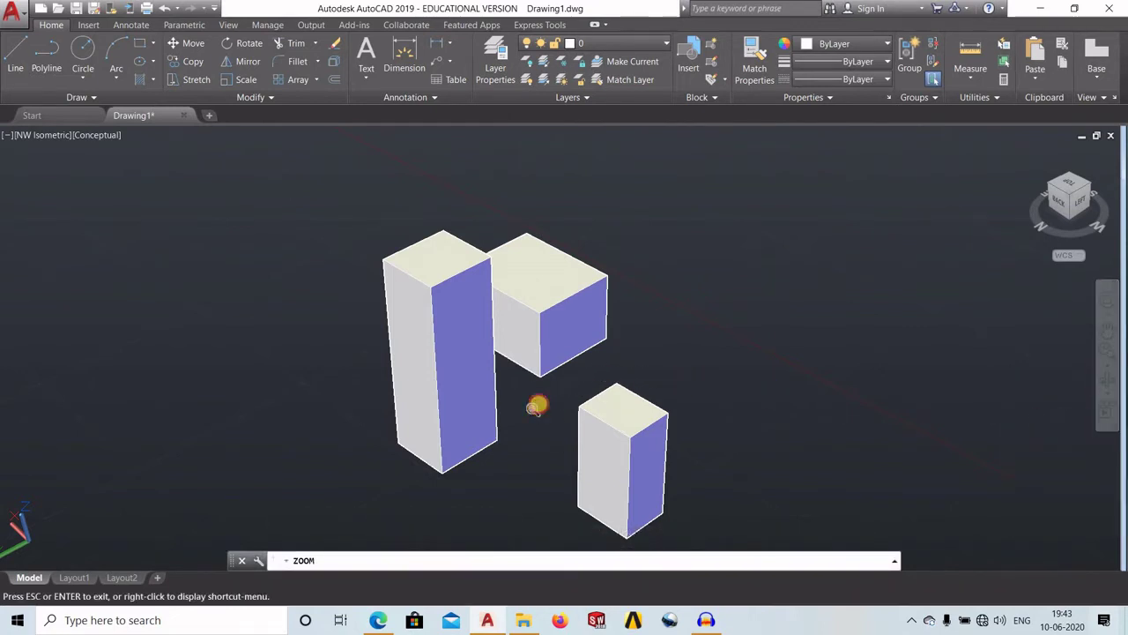
pyautogui.moveTo(536, 405)
pyautogui.mouseDown()
pyautogui.moveTo(531, 191)
pyautogui.moveTo(529, 502)
pyautogui.moveTo(565, 157)
pyautogui.moveTo(584, 389)
pyautogui.moveTo(595, 317)
pyautogui.moveTo(600, 393)
pyautogui.moveTo(625, 231)
pyautogui.moveTo(634, 257)
pyautogui.mouseUp()
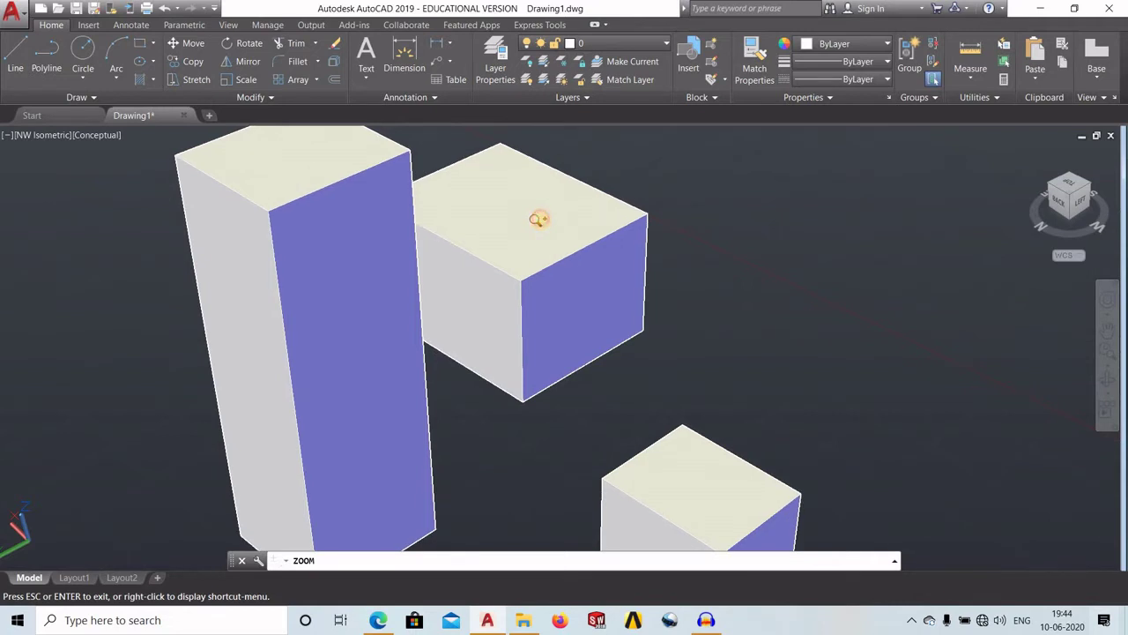
pyautogui.moveTo(538, 219)
pyautogui.mouseDown()
pyautogui.moveTo(546, 175)
pyautogui.moveTo(559, 398)
pyautogui.mouseUp()
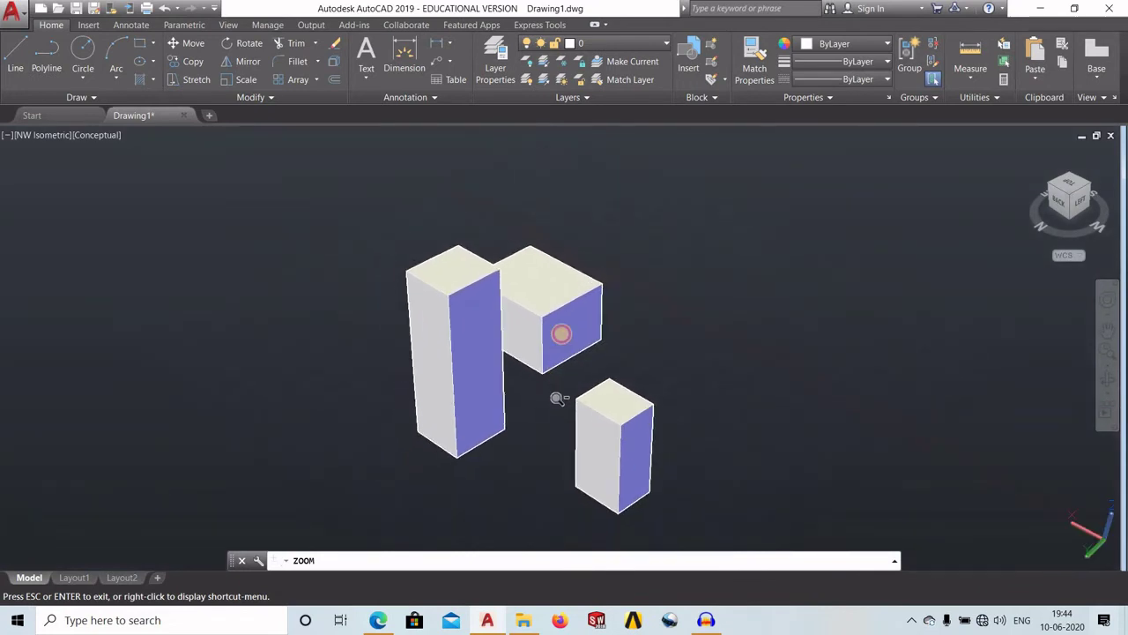
pyautogui.moveTo(562, 333); pyautogui.dragTo(563, 292)
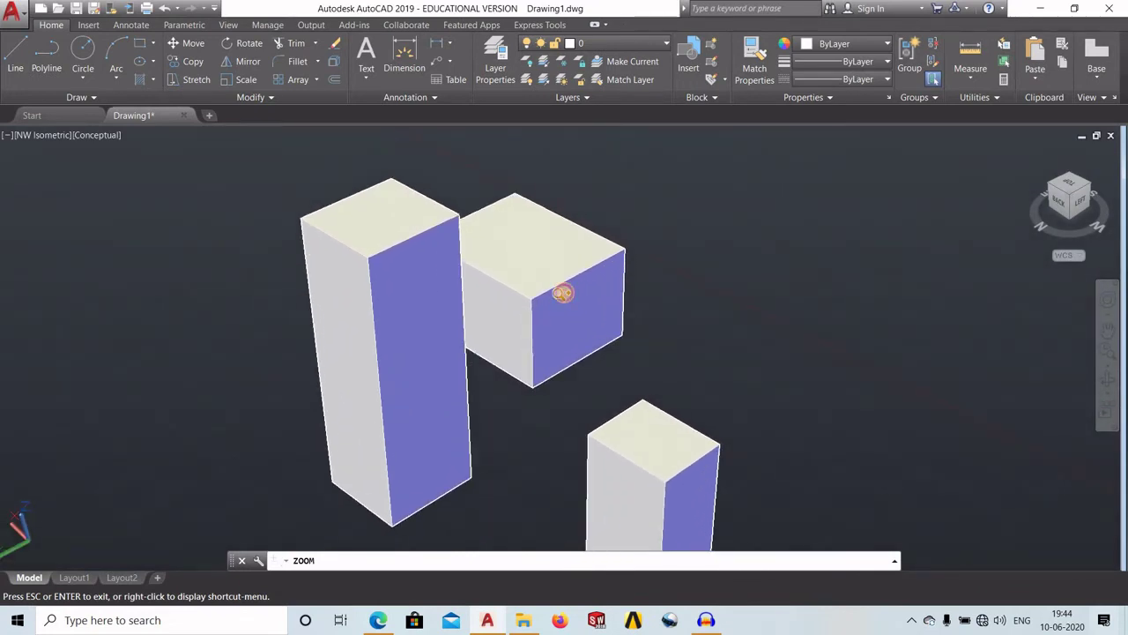
pyautogui.moveTo(561, 293)
pyautogui.mouseDown()
pyautogui.moveTo(579, 214)
pyautogui.moveTo(585, 297)
pyautogui.mouseUp()
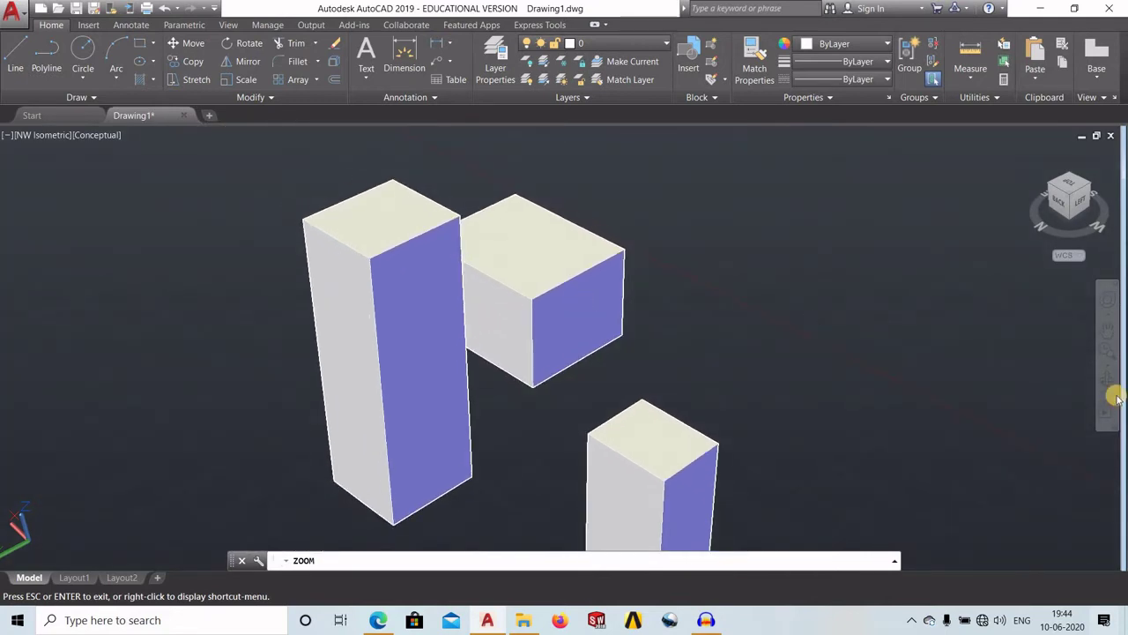
pyautogui.click(1108, 368)
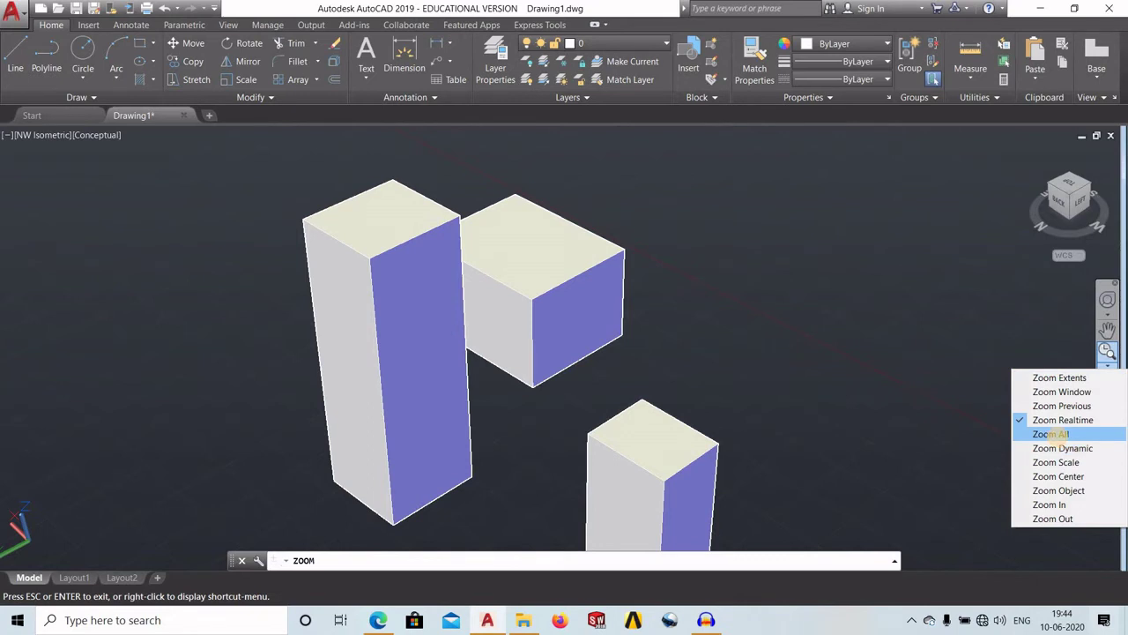
# Step: Zoom All, select the middle box, and zoom in close on it from the Zoom flyout
pyautogui.click(1051, 434)
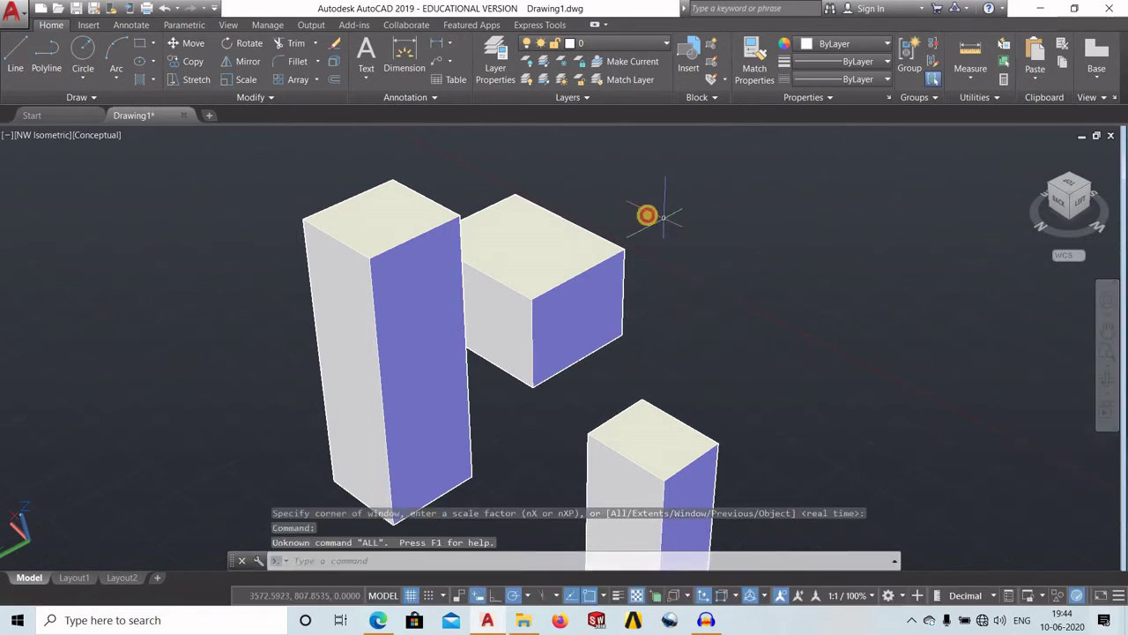
pyautogui.moveTo(565, 302); pyautogui.dragTo(587, 312)
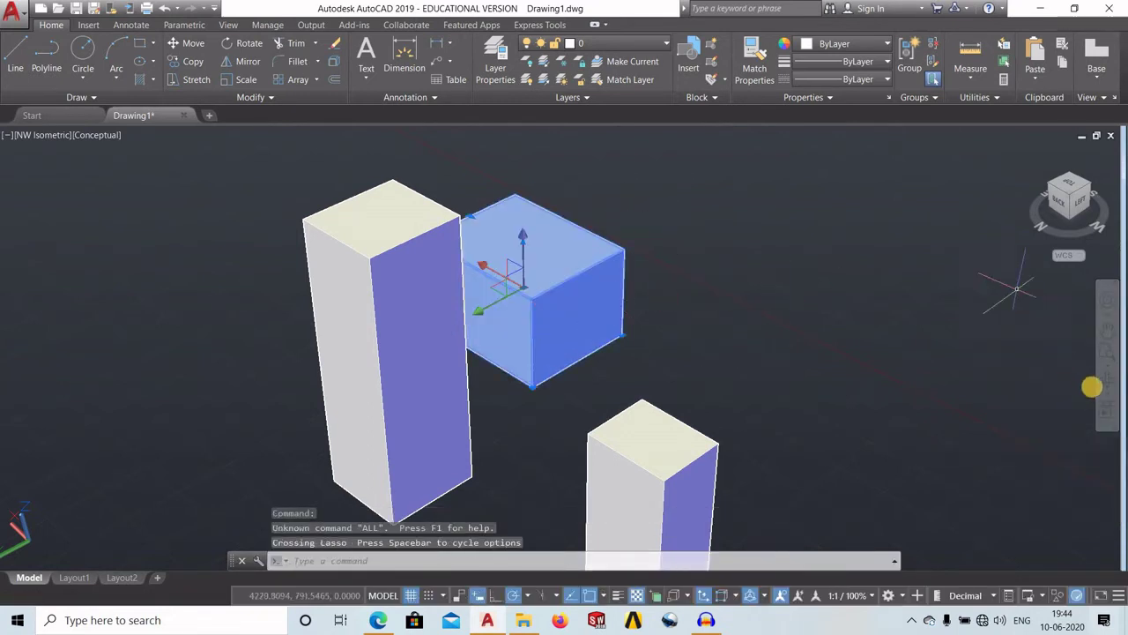
pyautogui.click(1107, 371)
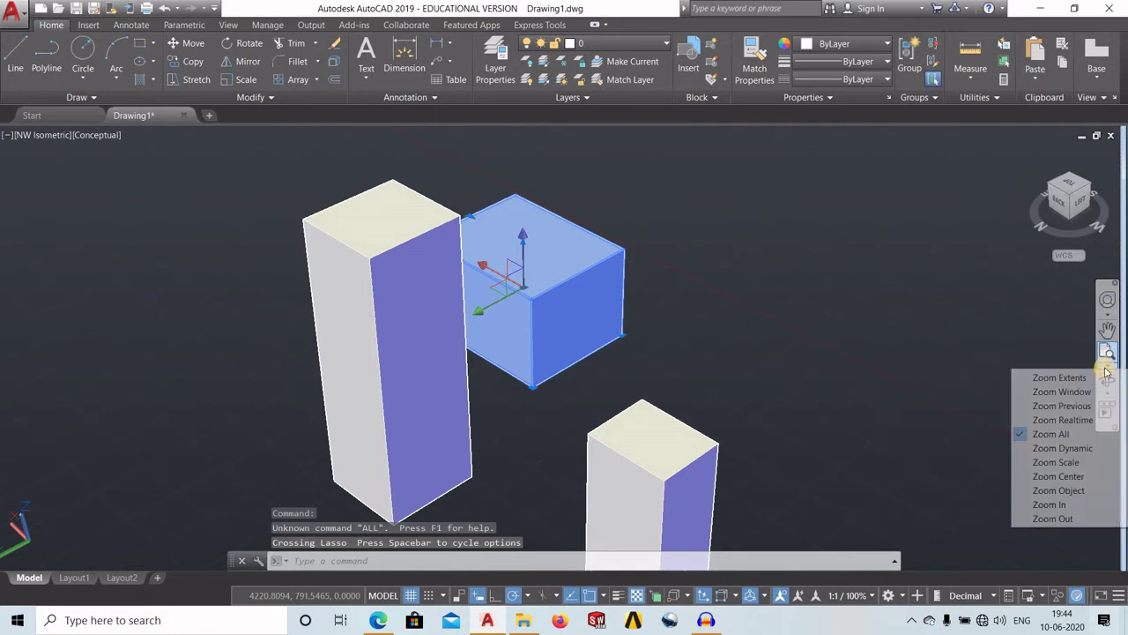
pyautogui.click(1077, 433)
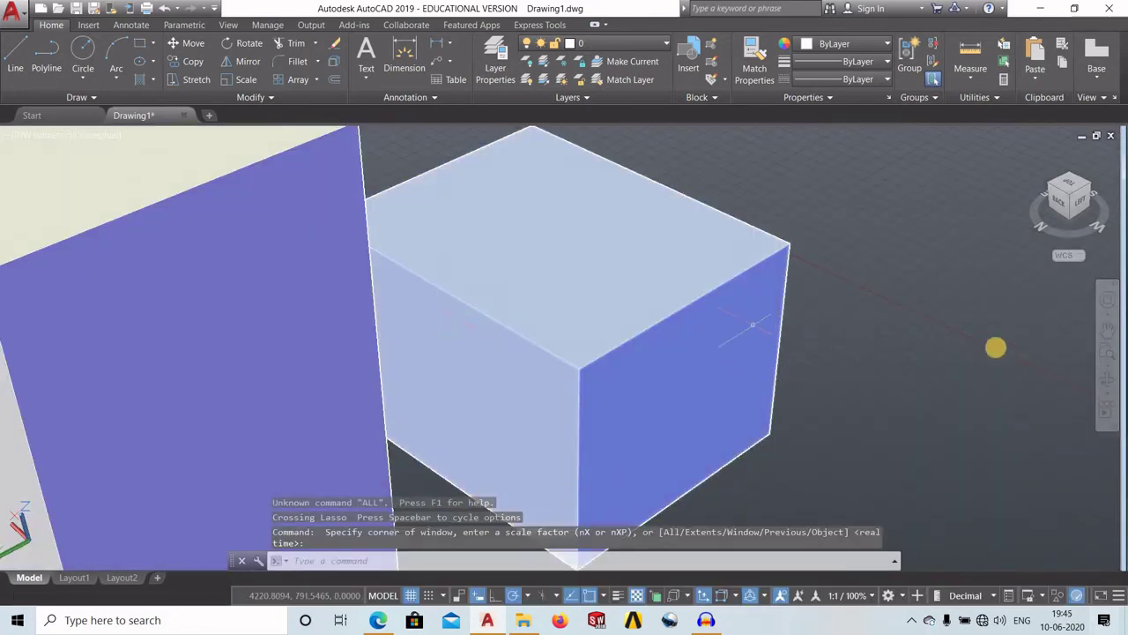
pyautogui.click(1108, 368)
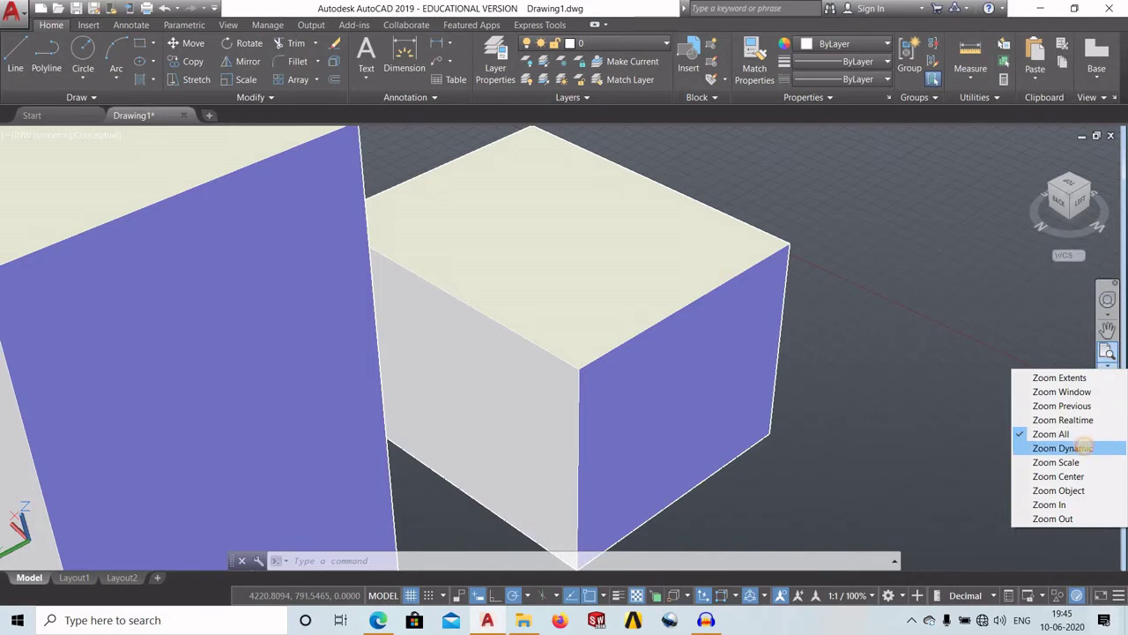
pyautogui.click(1063, 448)
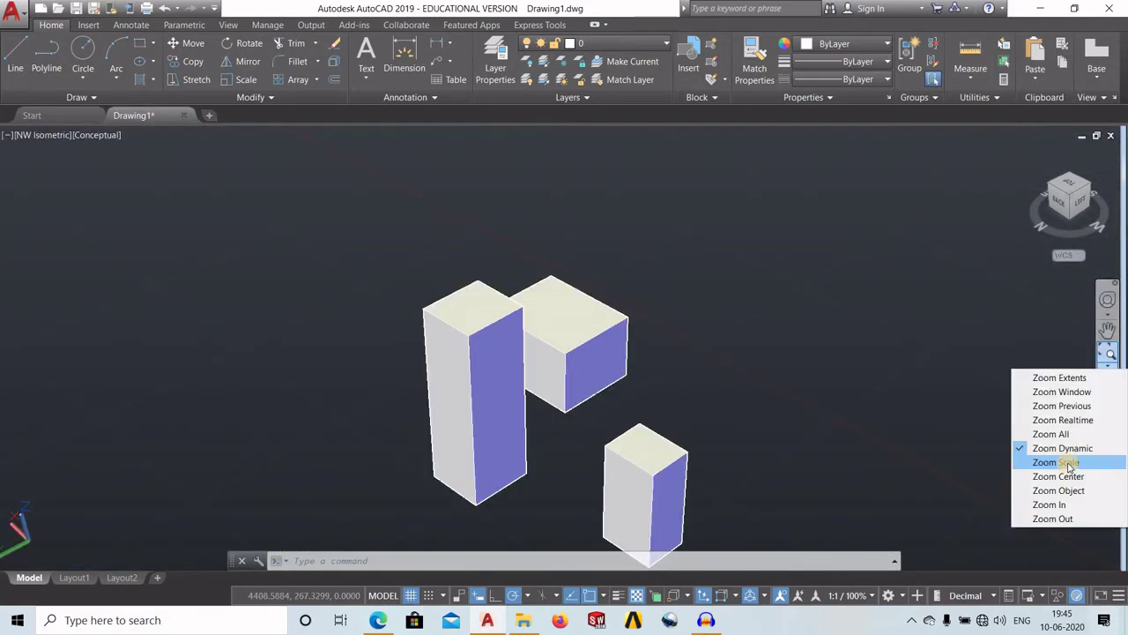
# Step: Zoom by scale, window-select the middle box, then clear the selection with Esc
pyautogui.click(723, 346)
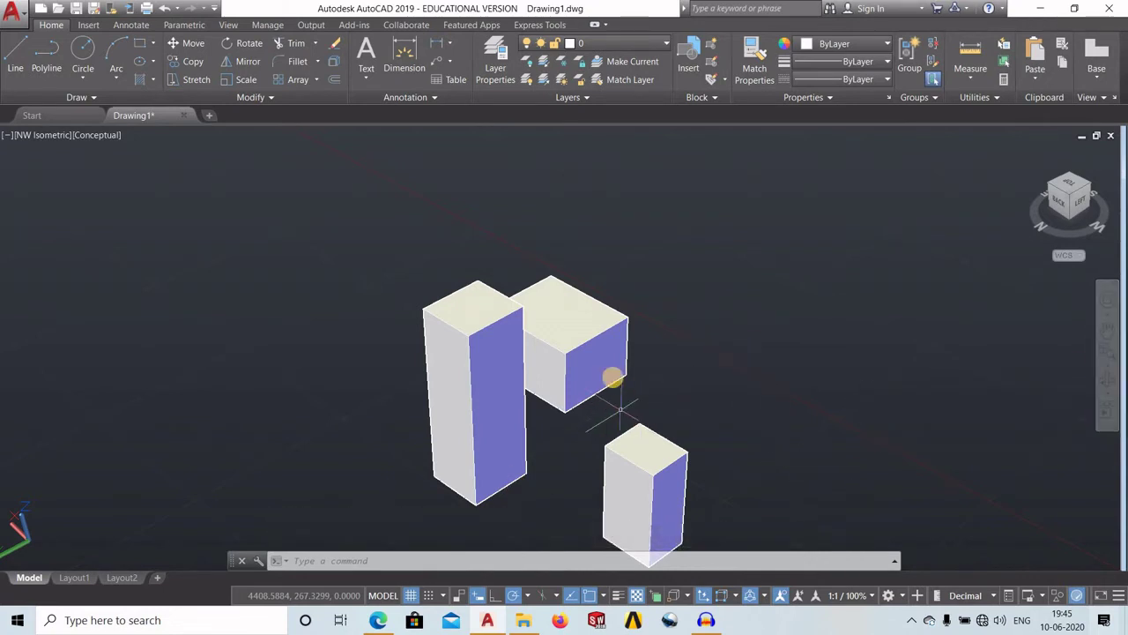
pyautogui.click(617, 370)
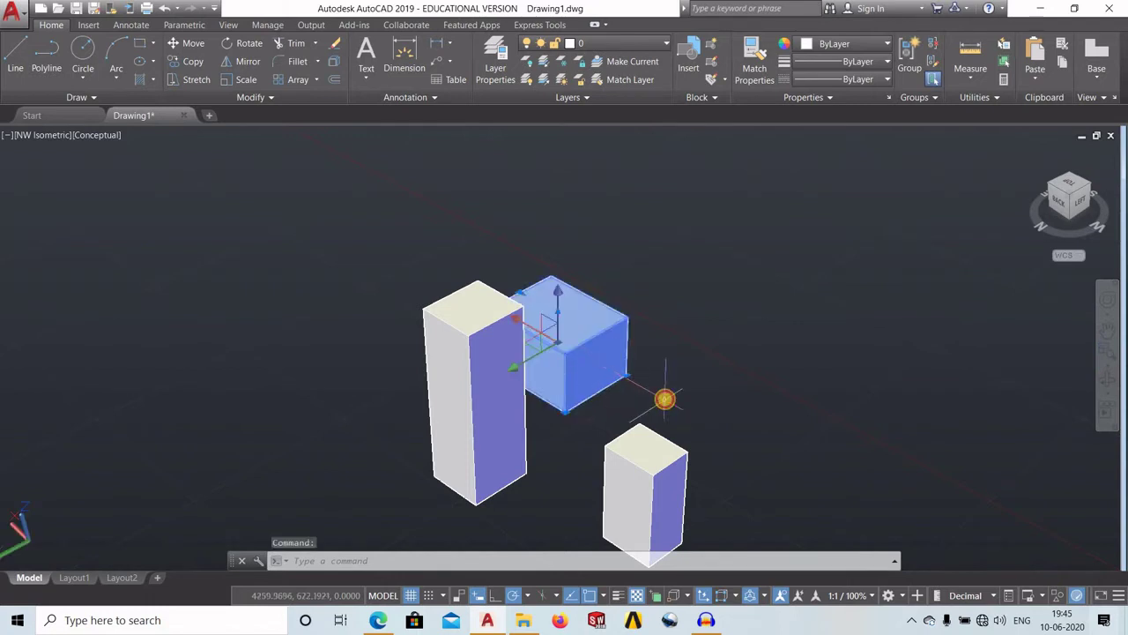
pyautogui.click(667, 396)
pyautogui.click(743, 316)
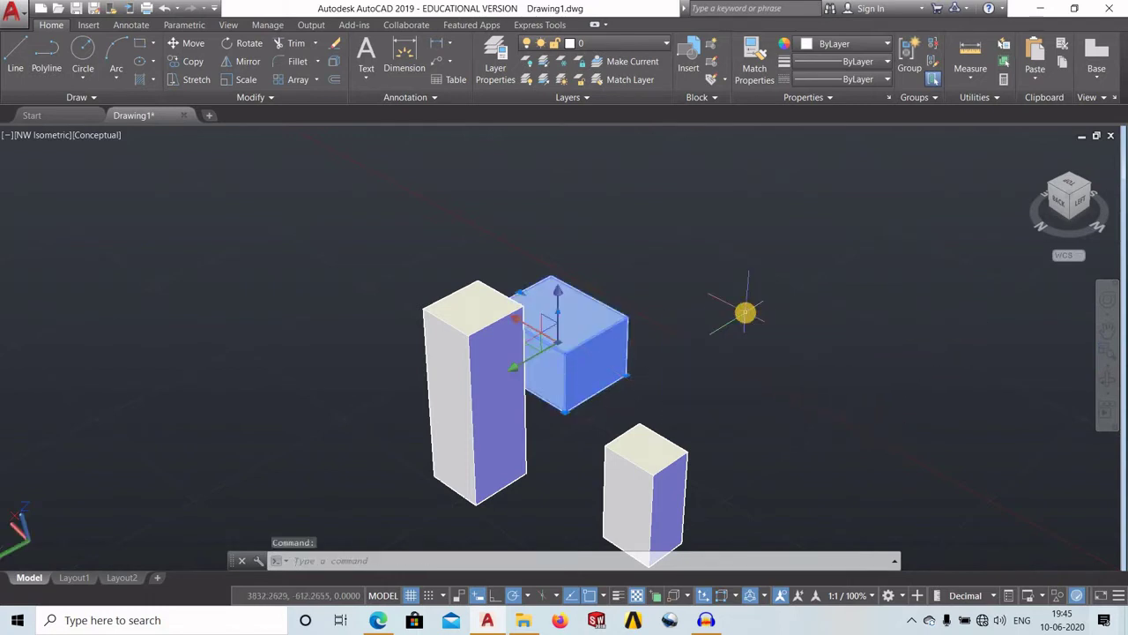
pyautogui.moveTo(726, 345); pyautogui.dragTo(724, 345)
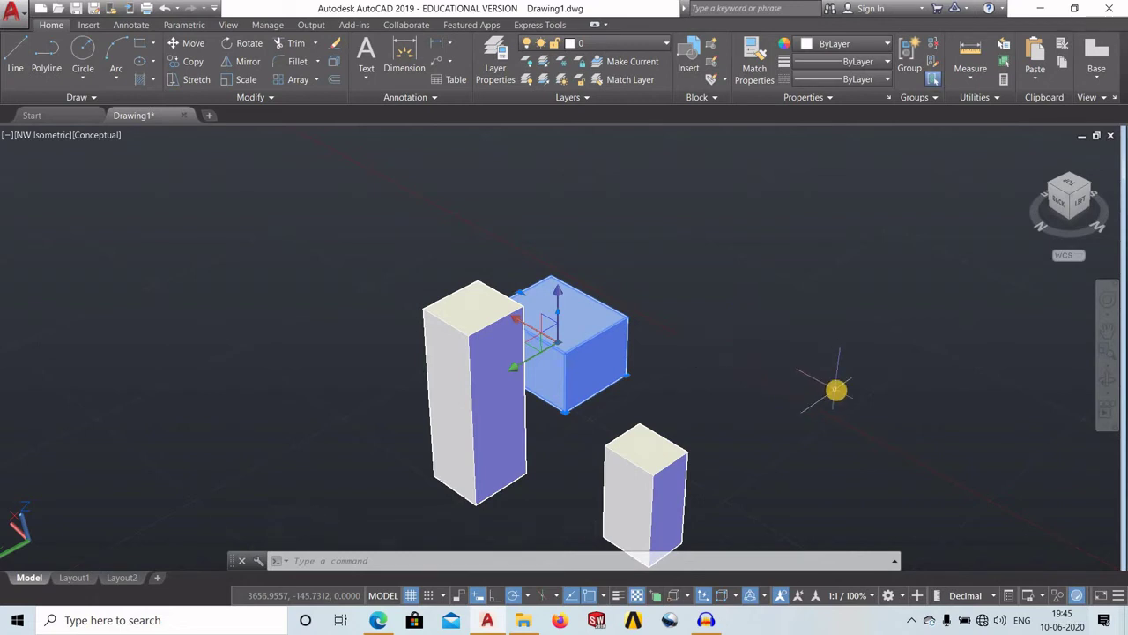
pyautogui.moveTo(837, 390); pyautogui.dragTo(823, 382)
pyautogui.press('Escape')
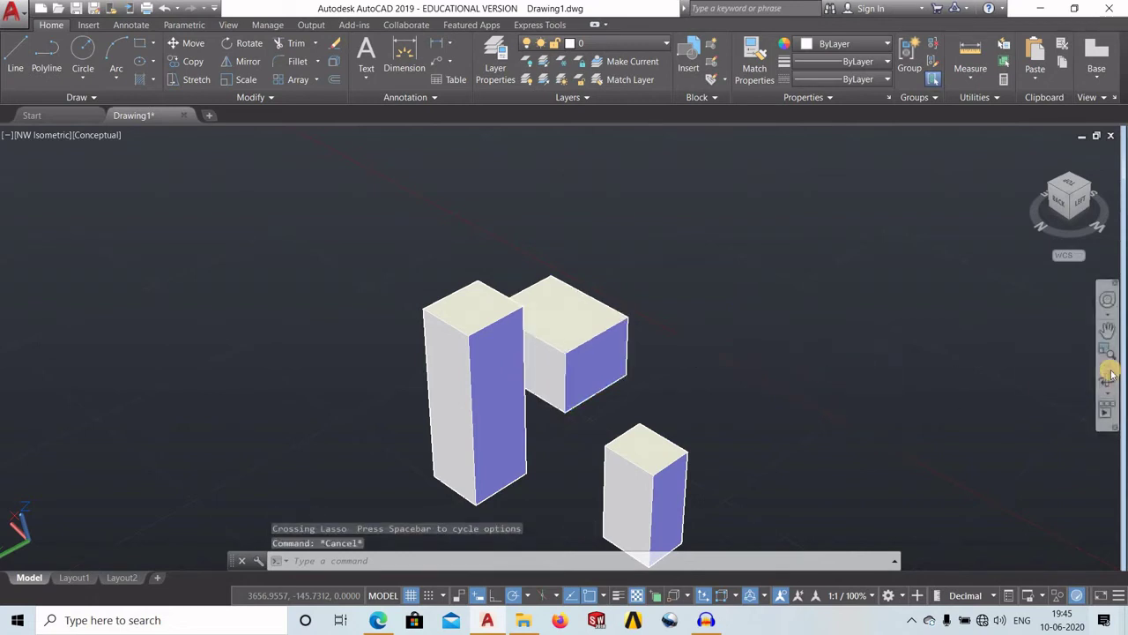
pyautogui.click(1111, 367)
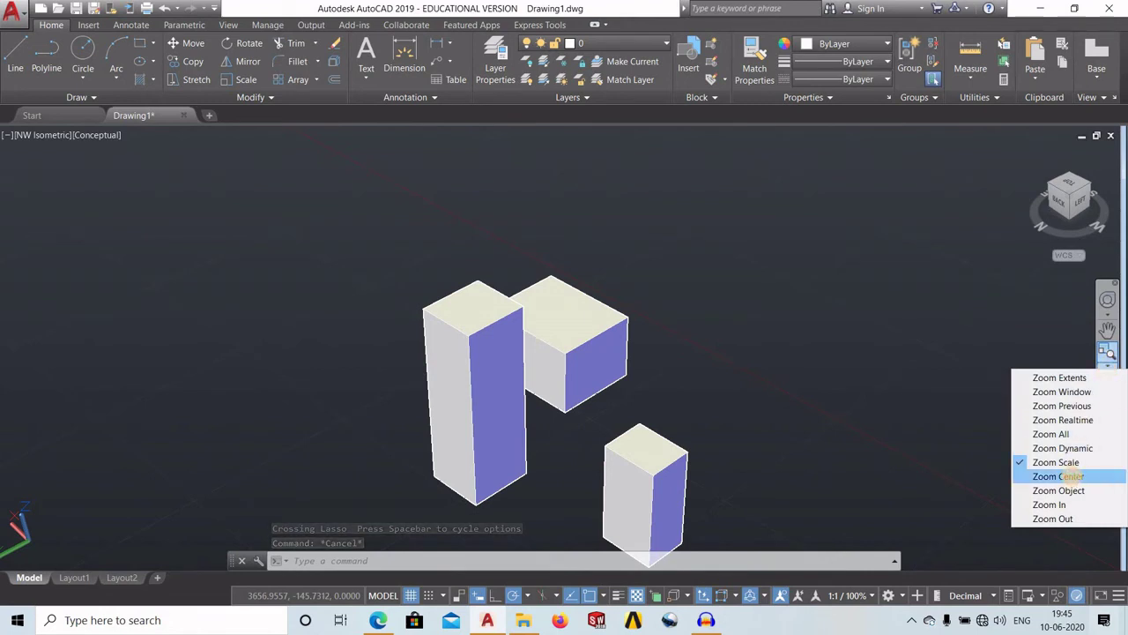
pyautogui.click(1058, 476)
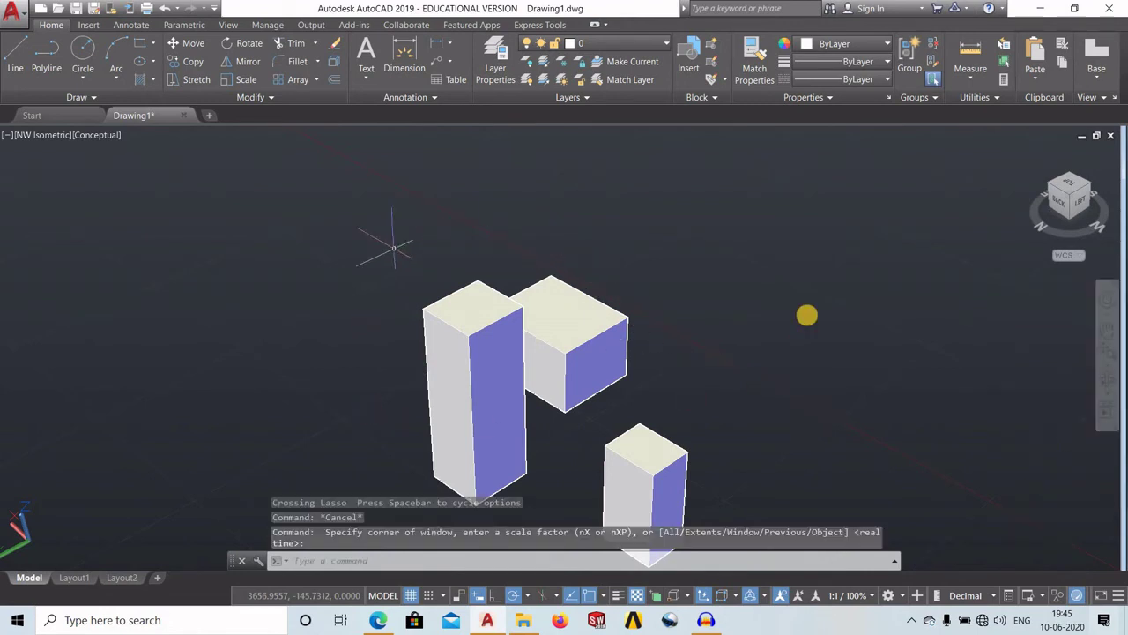
pyautogui.click(1115, 370)
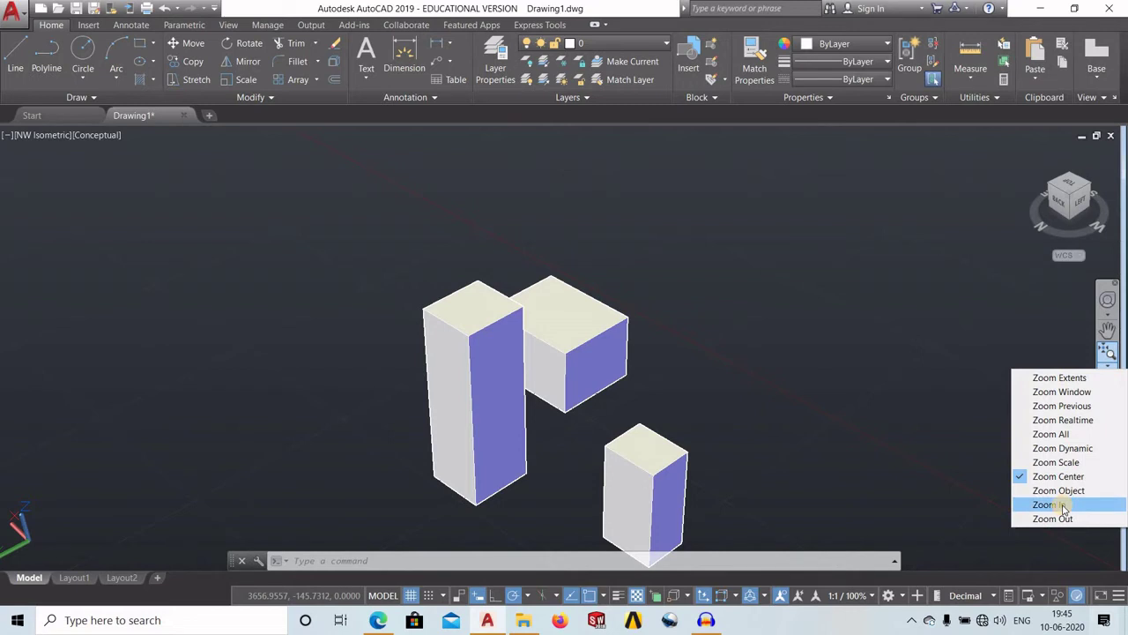
pyautogui.click(1053, 519)
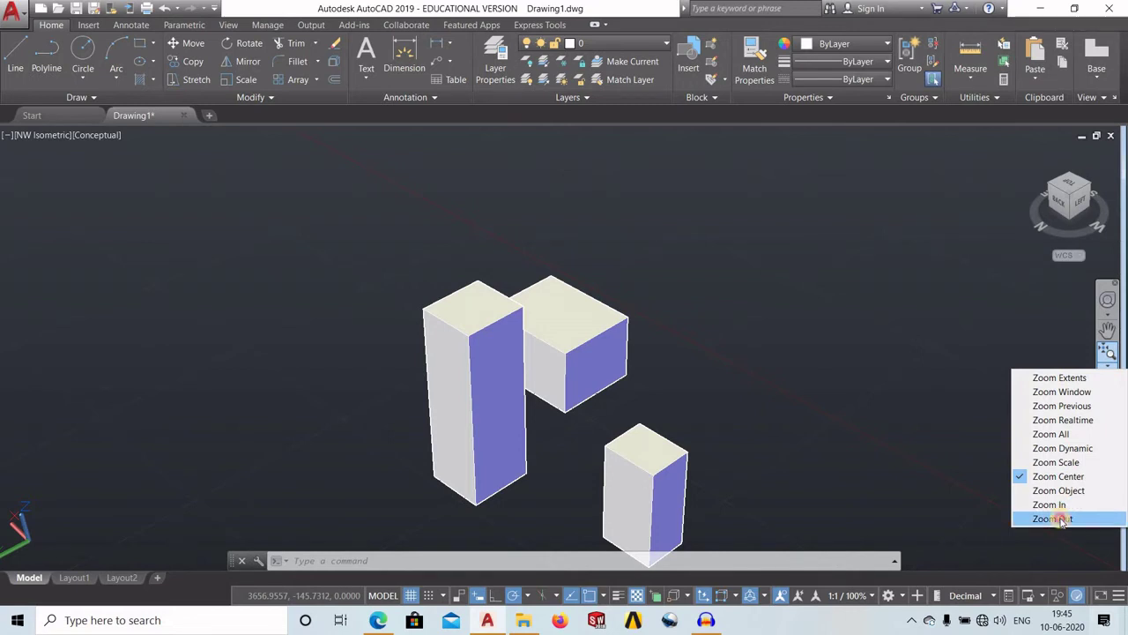
pyautogui.click(1108, 366)
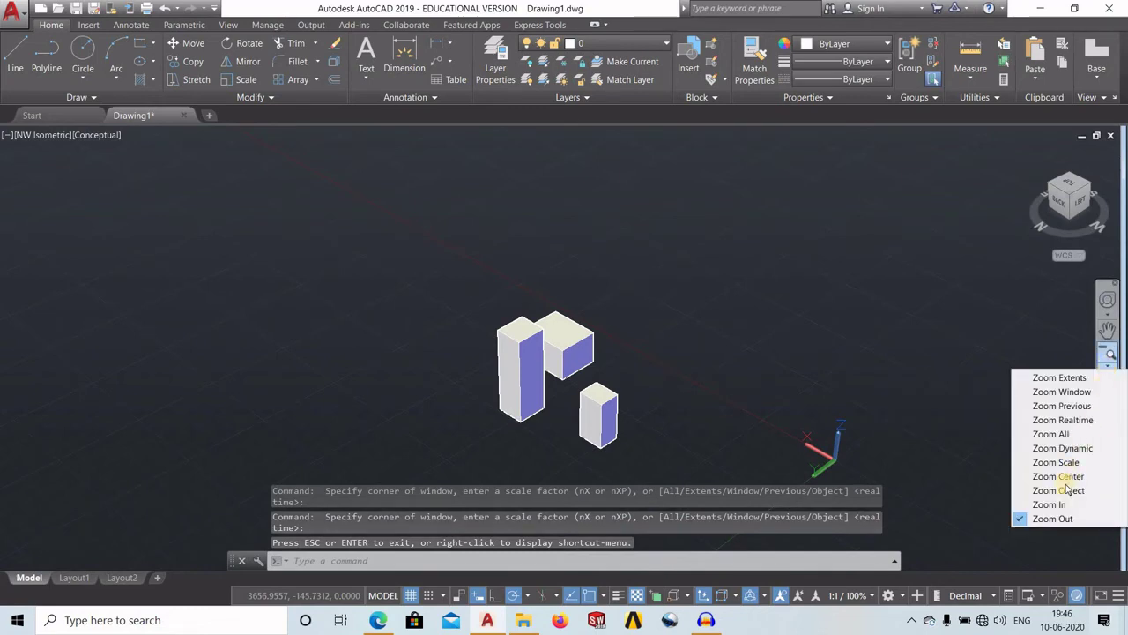
pyautogui.click(1049, 504)
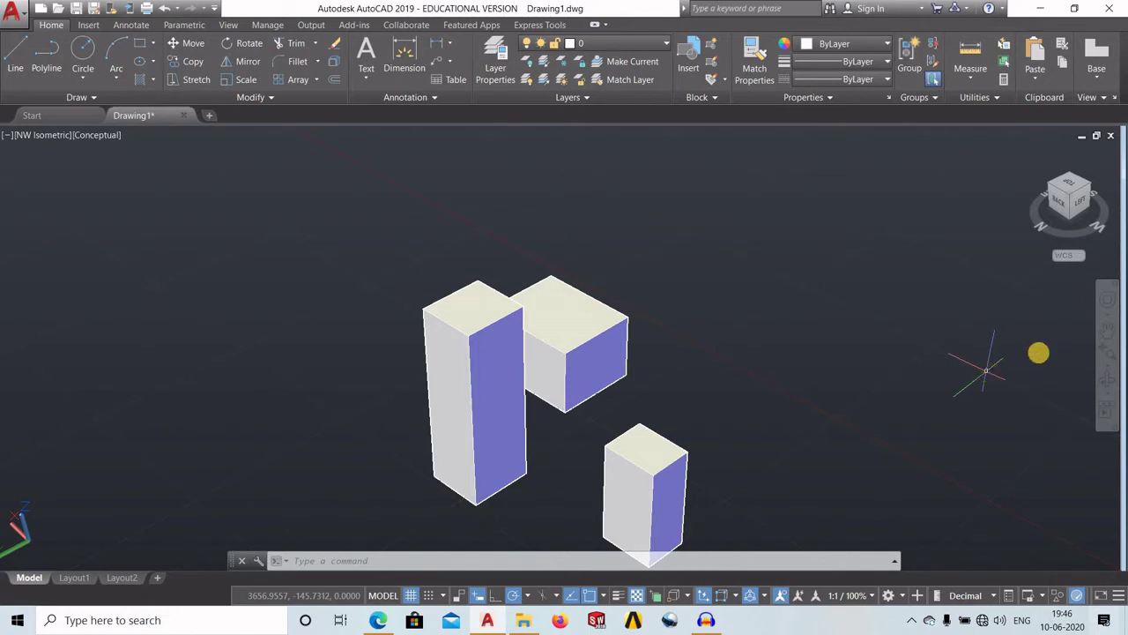
pyautogui.click(1104, 366)
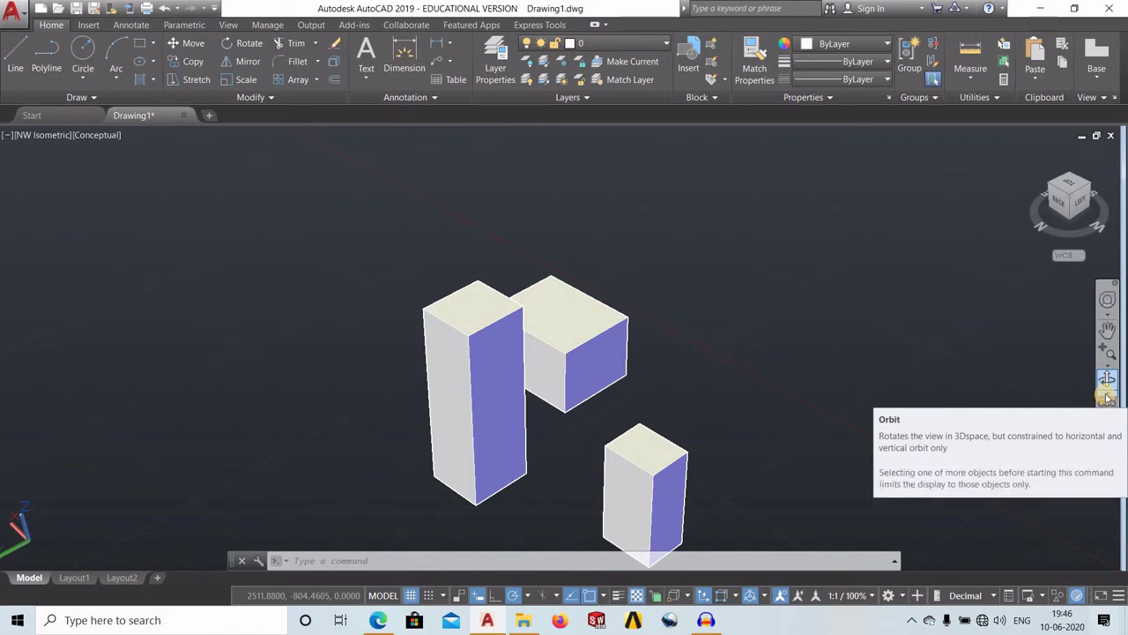
# Step: Choose constrained Orbit (3DORBIT) and drag sideways to rotate the view around the boxes
pyautogui.click(1107, 396)
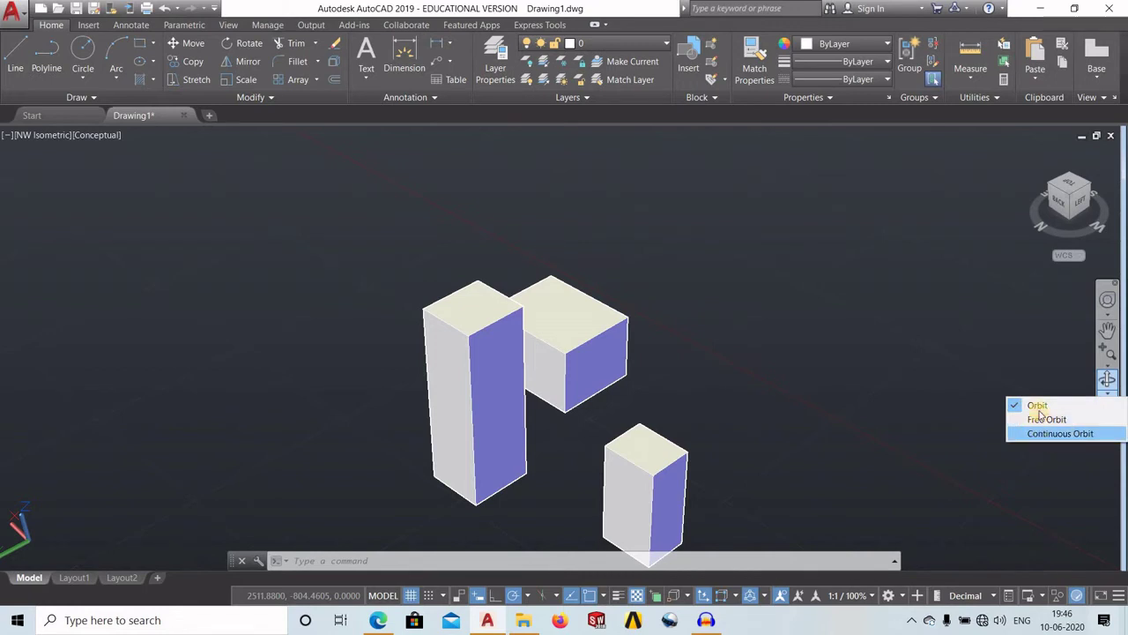
pyautogui.click(1037, 405)
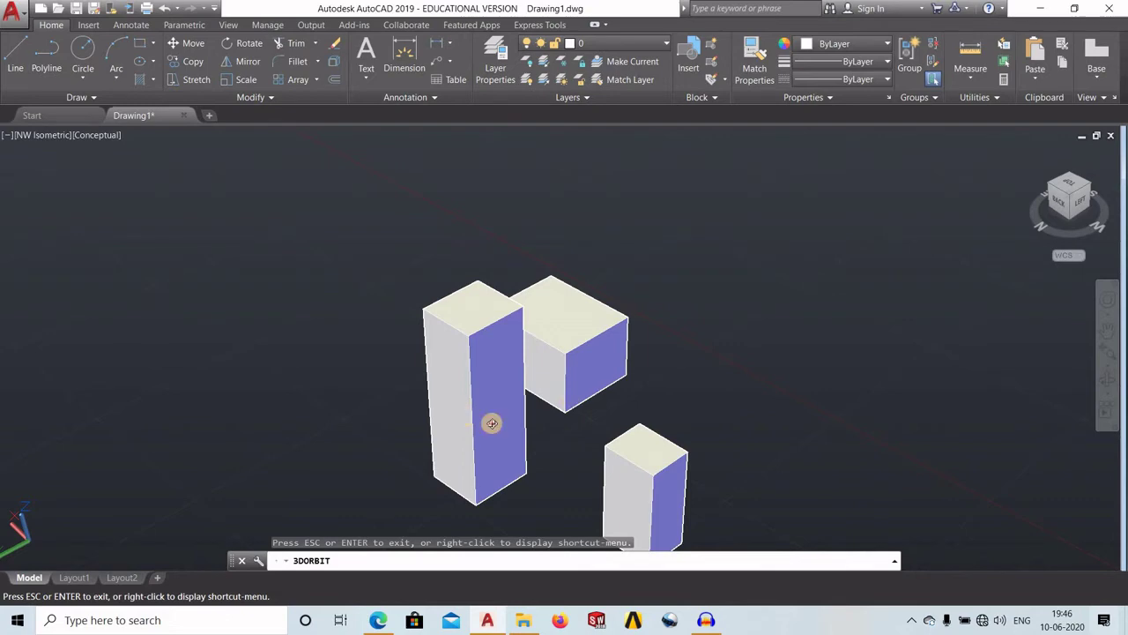
pyautogui.moveTo(565, 431)
pyautogui.mouseDown()
pyautogui.moveTo(605, 383)
pyautogui.moveTo(560, 411)
pyautogui.moveTo(516, 418)
pyautogui.moveTo(453, 409)
pyautogui.moveTo(397, 353)
pyautogui.moveTo(441, 382)
pyautogui.moveTo(564, 412)
pyautogui.moveTo(473, 418)
pyautogui.mouseUp()
pyautogui.moveTo(425, 397)
pyautogui.mouseDown()
pyautogui.moveTo(398, 373)
pyautogui.moveTo(423, 400)
pyautogui.moveTo(471, 418)
pyautogui.moveTo(492, 397)
pyautogui.moveTo(446, 373)
pyautogui.moveTo(474, 402)
pyautogui.moveTo(501, 391)
pyautogui.mouseUp()
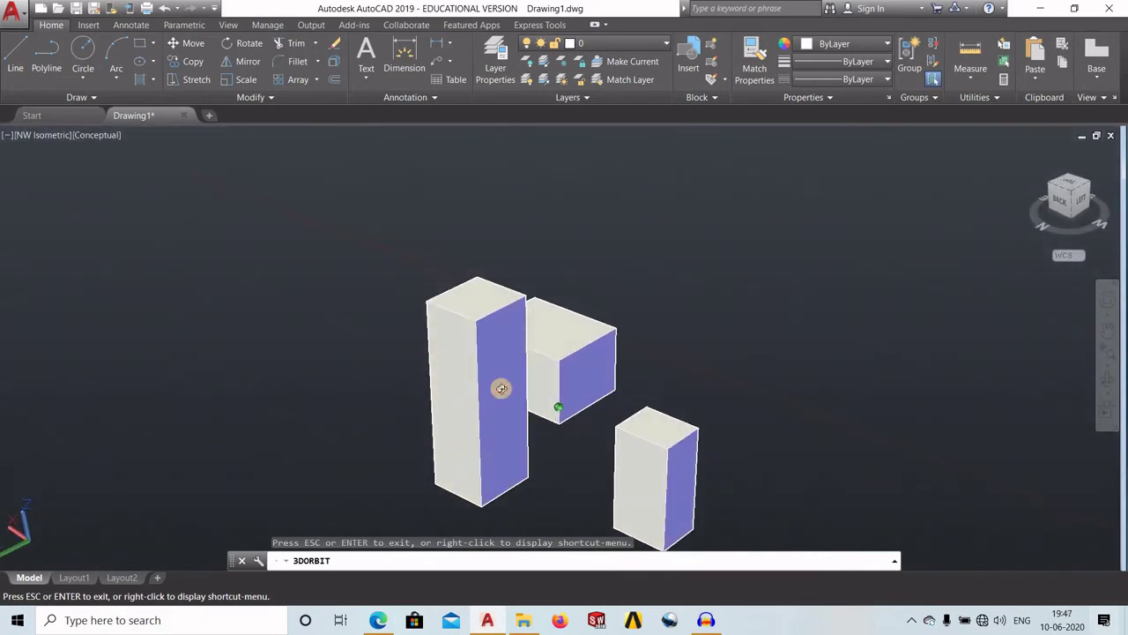
# Step: Switch to Free Orbit and drag the arcball until the three boxes stand upright
pyautogui.click(1107, 392)
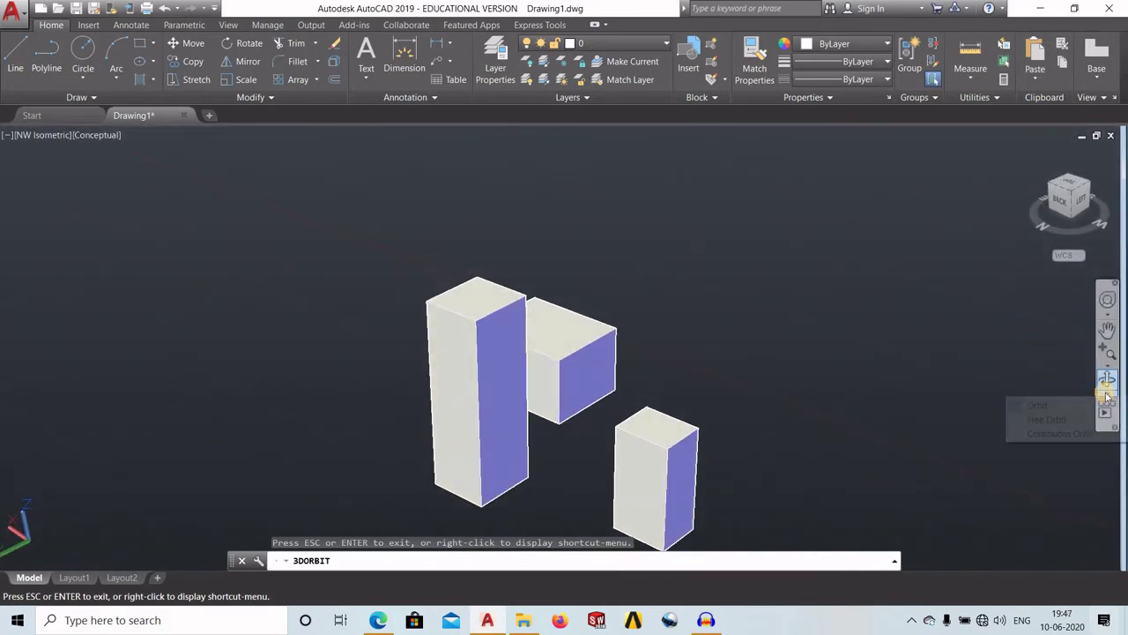
pyautogui.click(1047, 419)
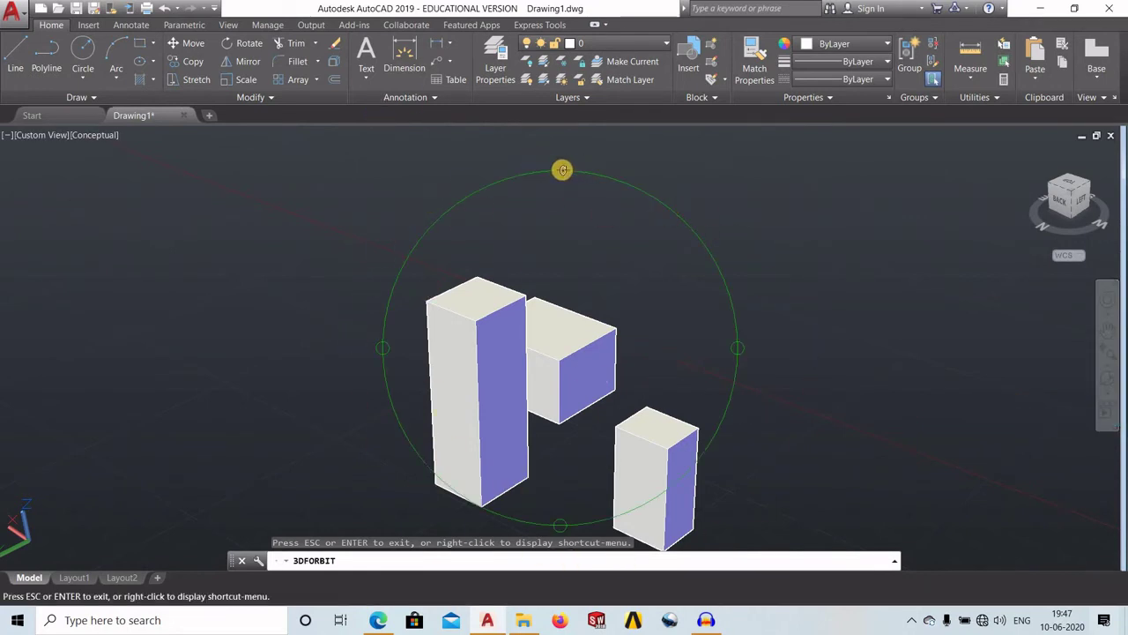
pyautogui.moveTo(565, 165); pyautogui.dragTo(574, 156)
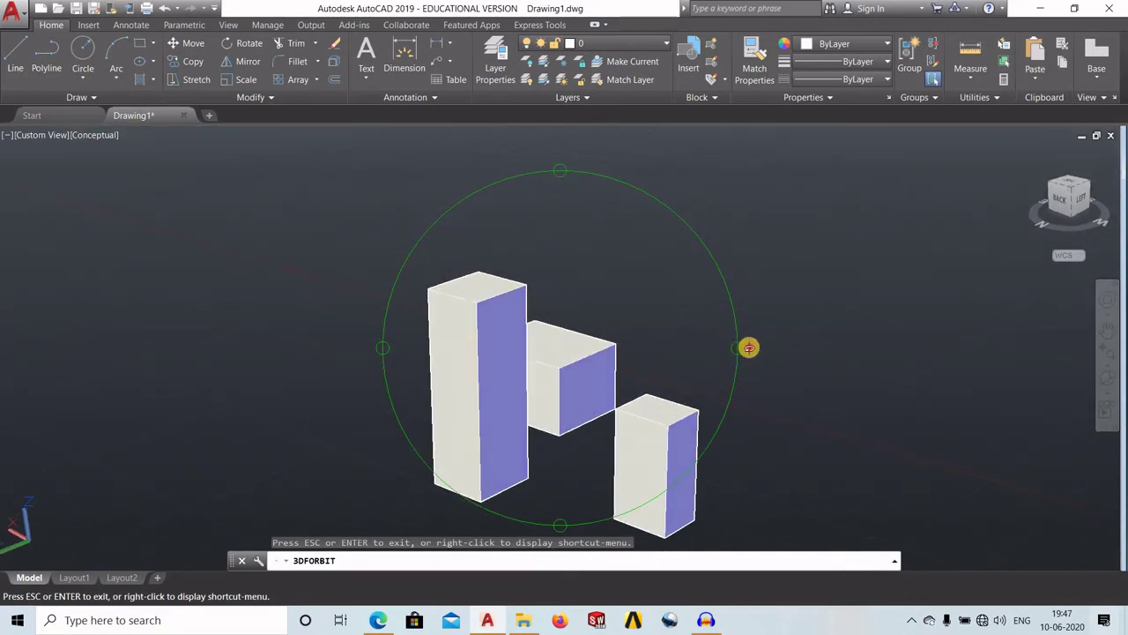
pyautogui.moveTo(748, 347)
pyautogui.mouseDown()
pyautogui.moveTo(781, 348)
pyautogui.moveTo(310, 356)
pyautogui.mouseUp()
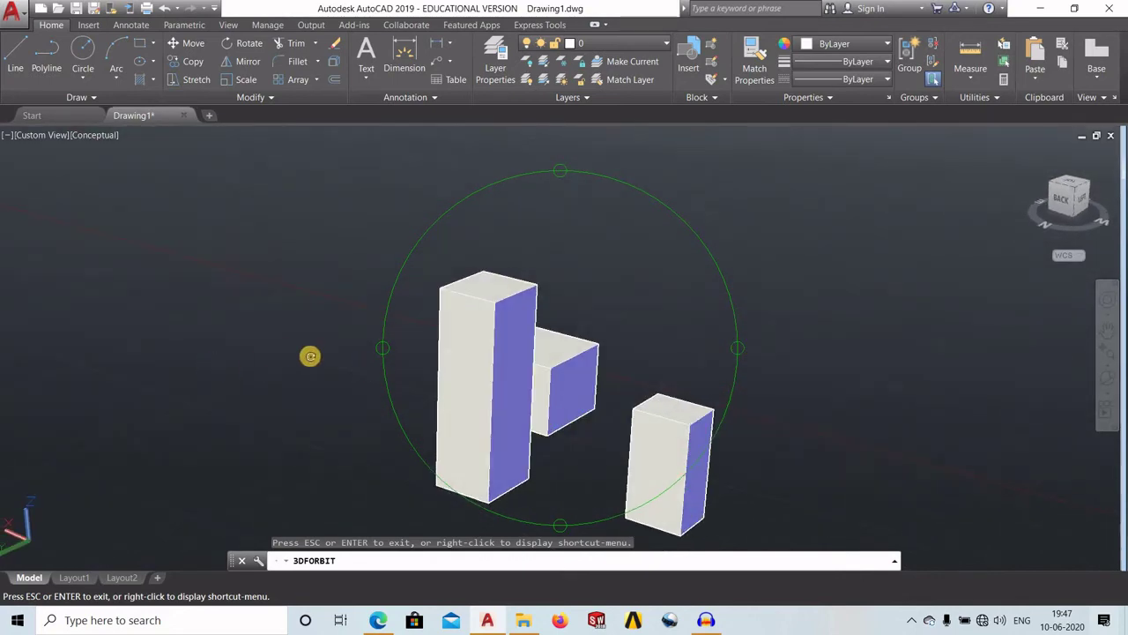
pyautogui.moveTo(384, 350)
pyautogui.mouseDown()
pyautogui.moveTo(411, 350)
pyautogui.moveTo(411, 279)
pyautogui.mouseUp()
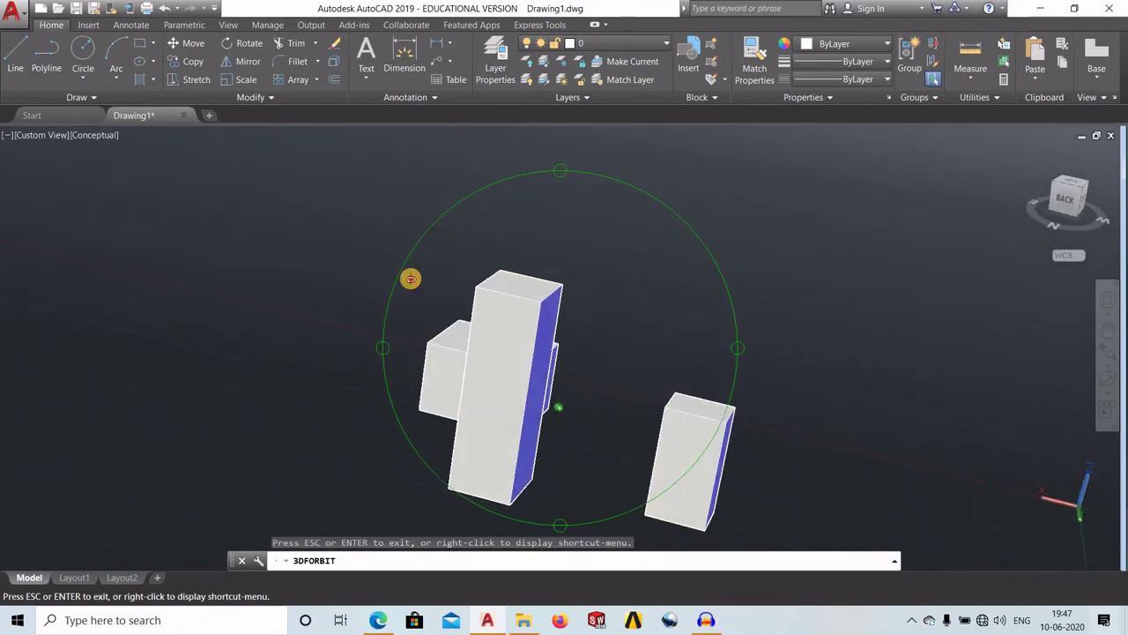
pyautogui.moveTo(567, 159); pyautogui.dragTo(567, 182)
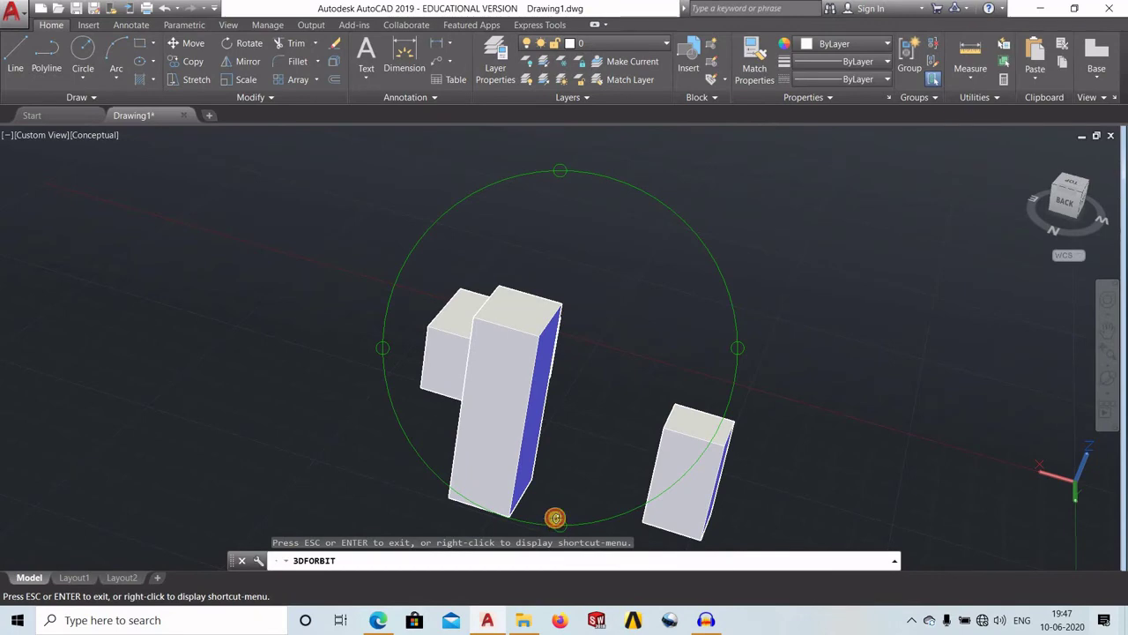
pyautogui.moveTo(555, 517)
pyautogui.mouseDown()
pyautogui.moveTo(558, 473)
pyautogui.moveTo(572, 493)
pyautogui.mouseUp()
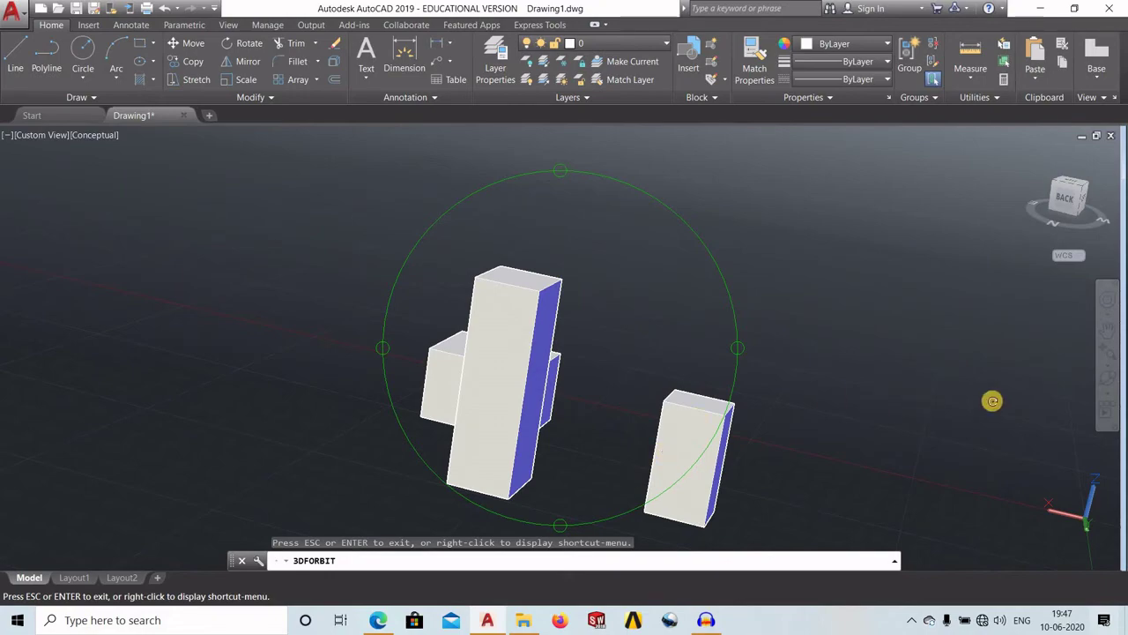
pyautogui.click(1108, 399)
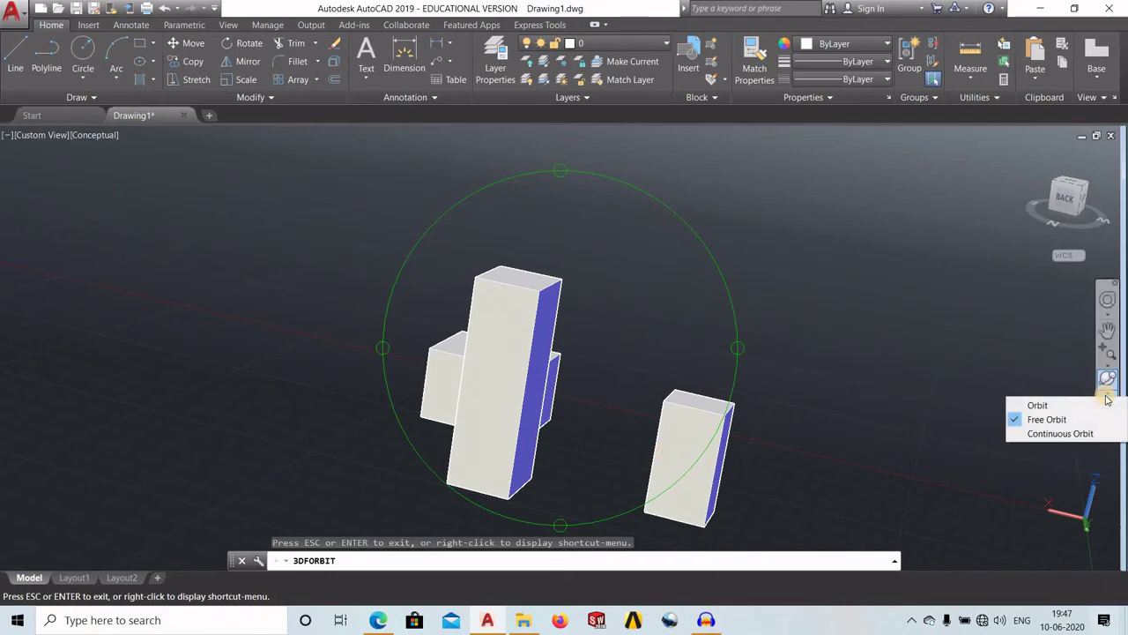
# Step: Spin the boxes with Continuous Orbit, stop the spin, then drag to look down on their tops
pyautogui.click(1061, 433)
pyautogui.moveTo(529, 373); pyautogui.dragTo(921, 385)
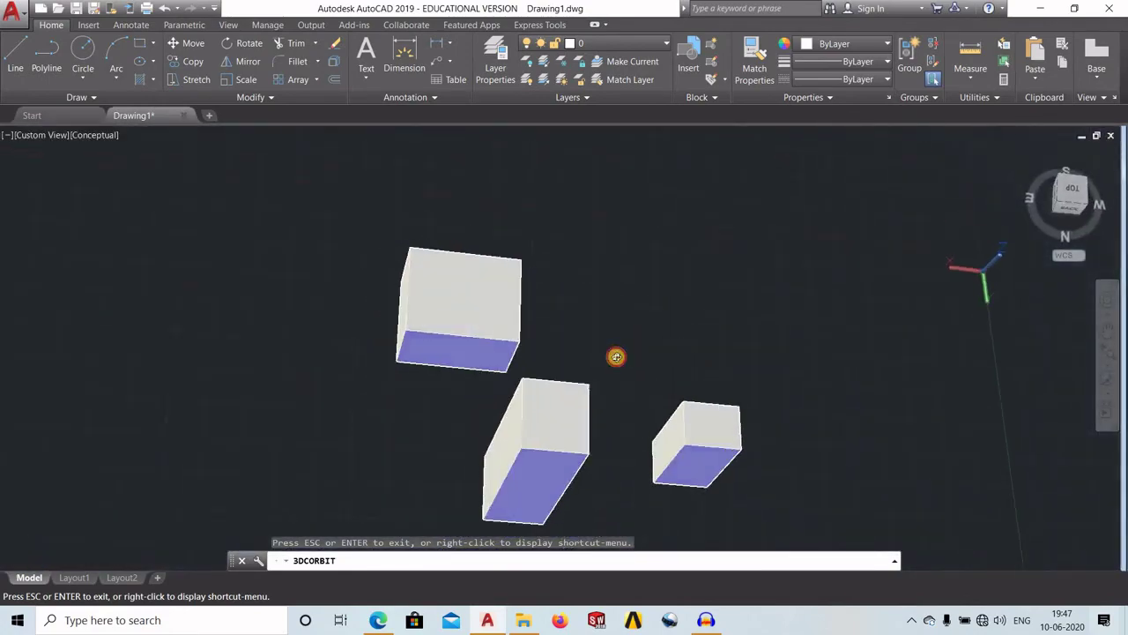
pyautogui.click(617, 359)
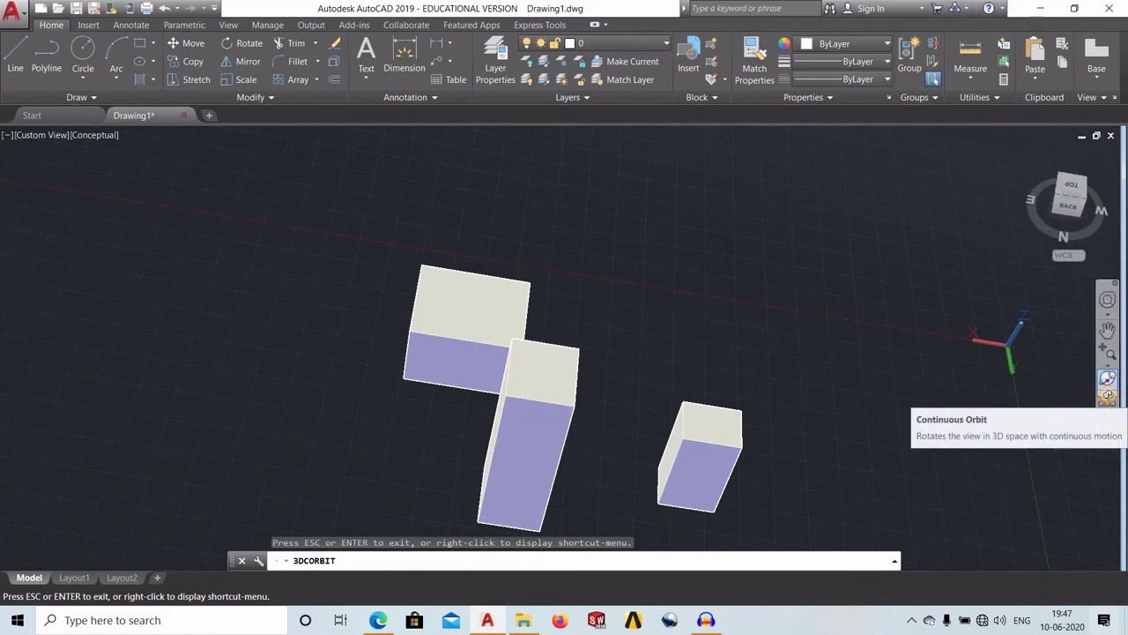
pyautogui.click(1108, 392)
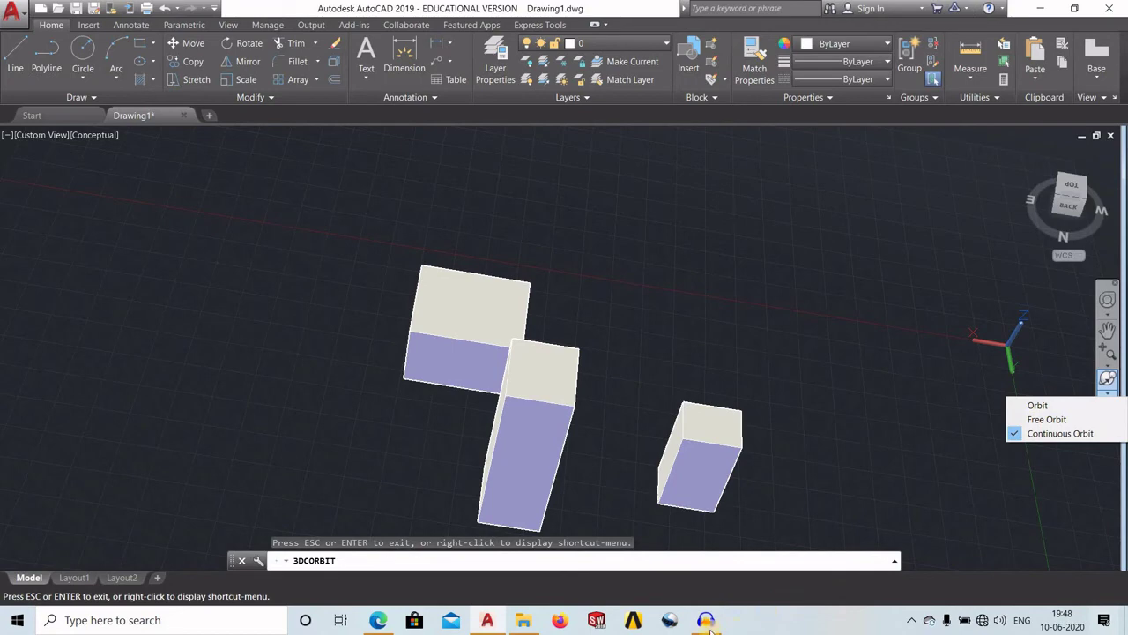
pyautogui.moveTo(706, 620)
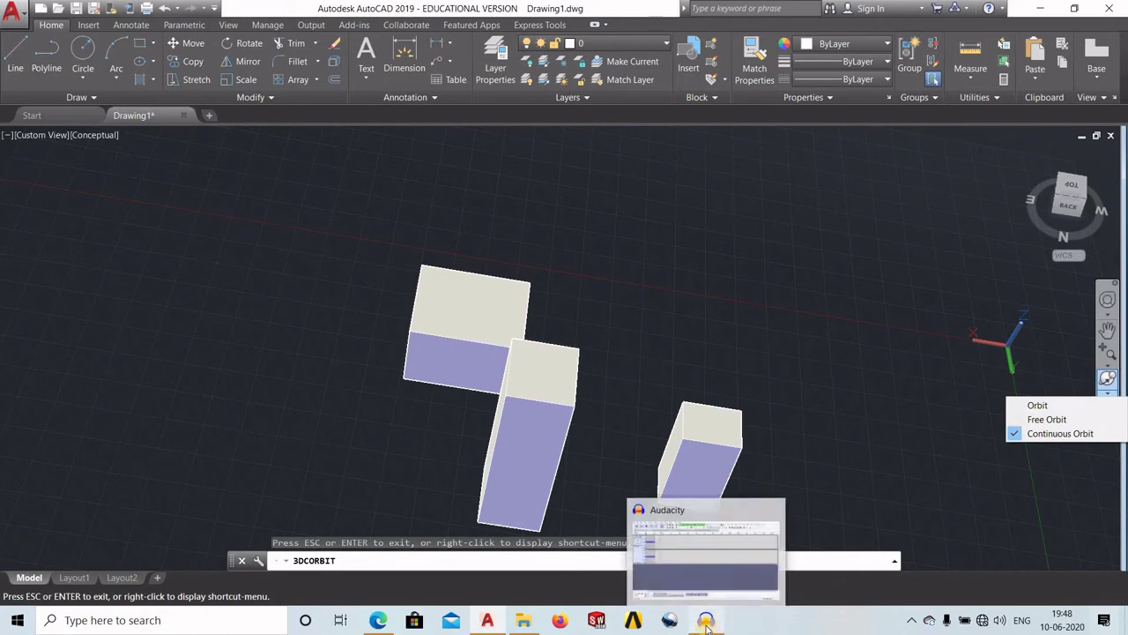
pyautogui.moveTo(741, 485); pyautogui.dragTo(792, 277)
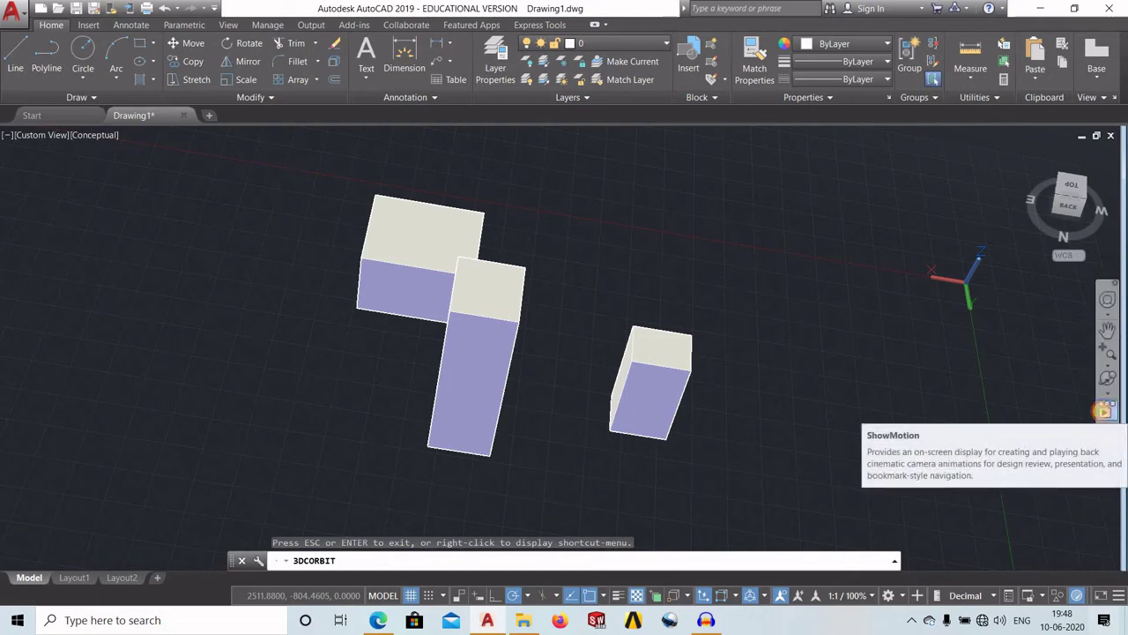
# Step: Launch ShowMotion from the navigation bar for the current view of the three boxes
pyautogui.click(1103, 411)
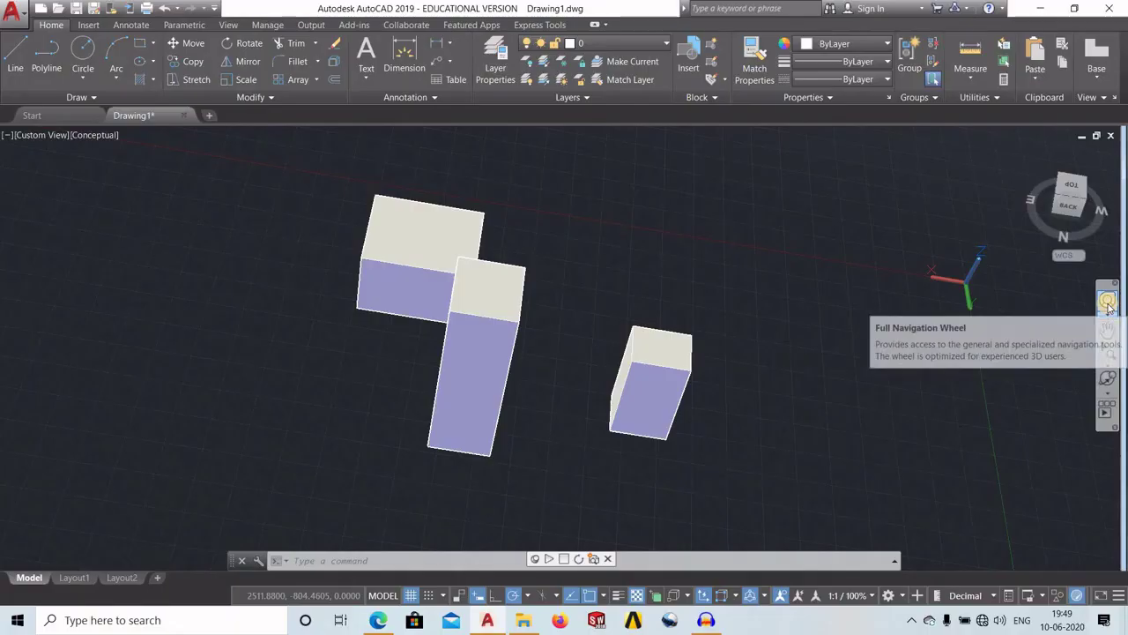
# Step: Show the full navigation wheel (NAVSWHEEL) over the three shaded boxes
pyautogui.click(1107, 309)
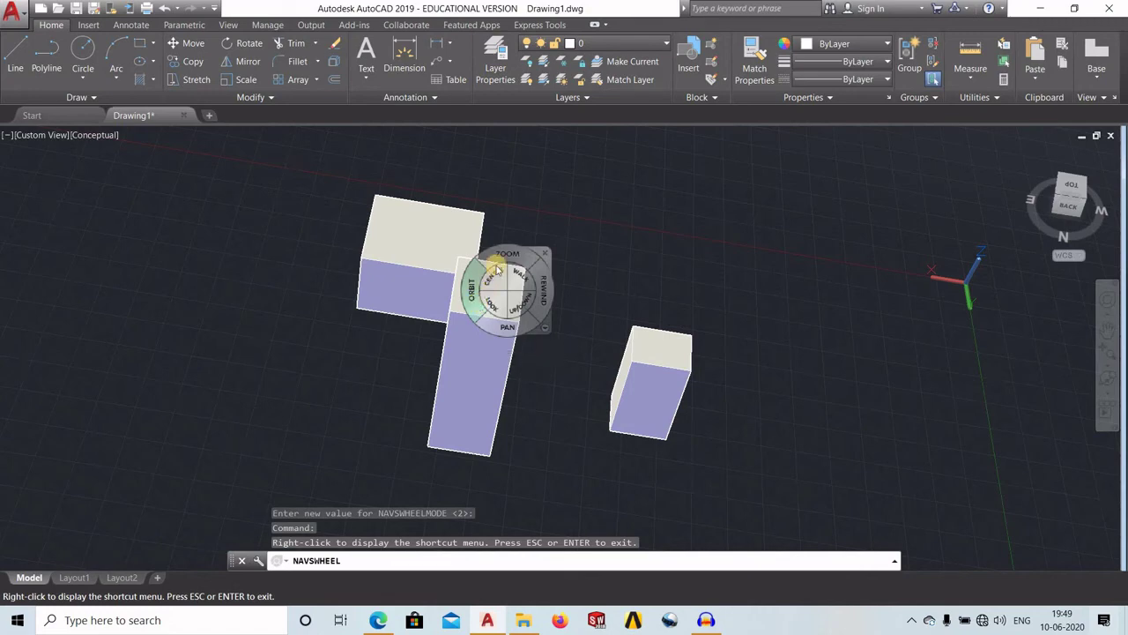
# Step: Zoom in on the three boxes with the wheel's Zoom wedge, then orbit the view
pyautogui.moveTo(503, 256)
pyautogui.mouseDown()
pyautogui.moveTo(511, 285)
pyautogui.moveTo(507, 245)
pyautogui.mouseUp()
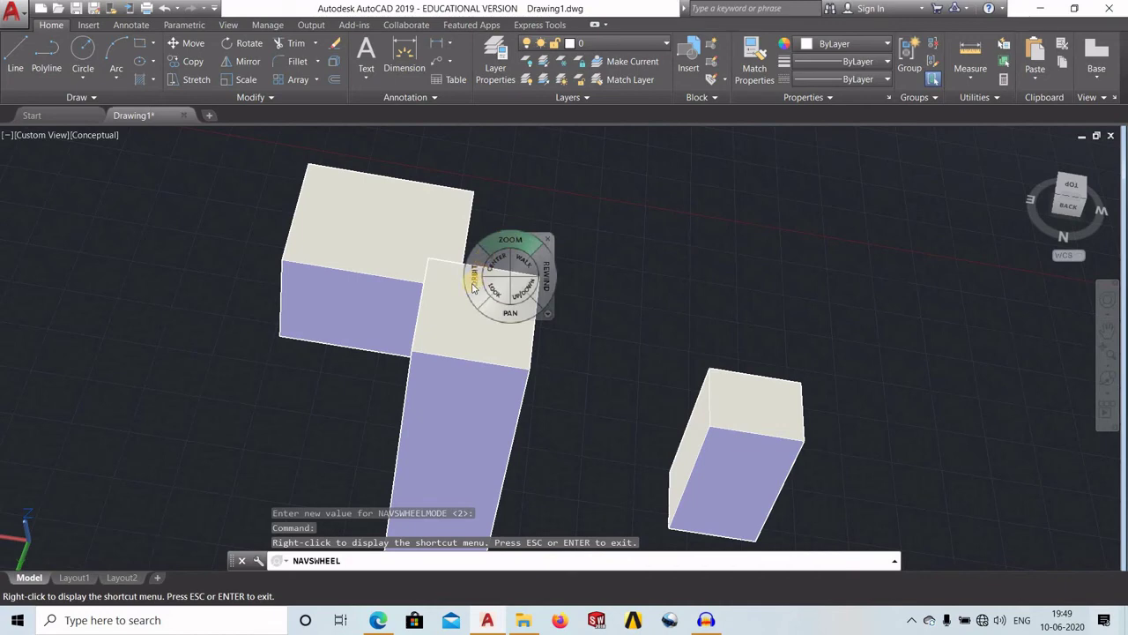
pyautogui.moveTo(472, 282)
pyautogui.mouseDown()
pyautogui.moveTo(463, 289)
pyautogui.moveTo(458, 277)
pyautogui.moveTo(538, 314)
pyautogui.moveTo(614, 252)
pyautogui.moveTo(516, 231)
pyautogui.mouseUp()
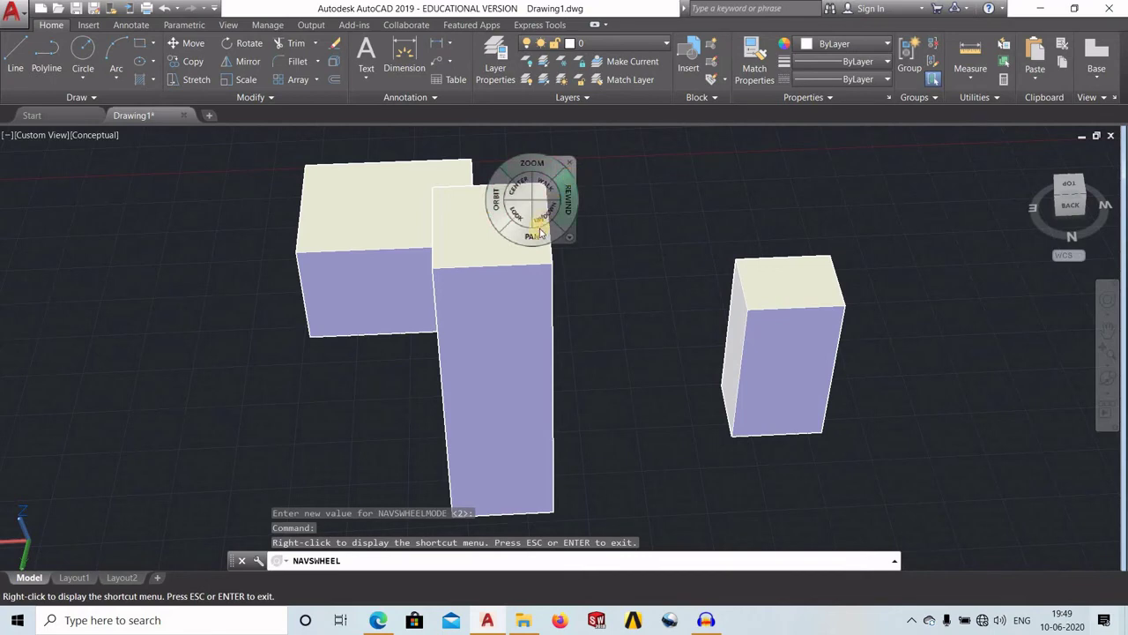
# Step: Rewind the view history to an earlier view showing the three boxes larger
pyautogui.click(576, 212)
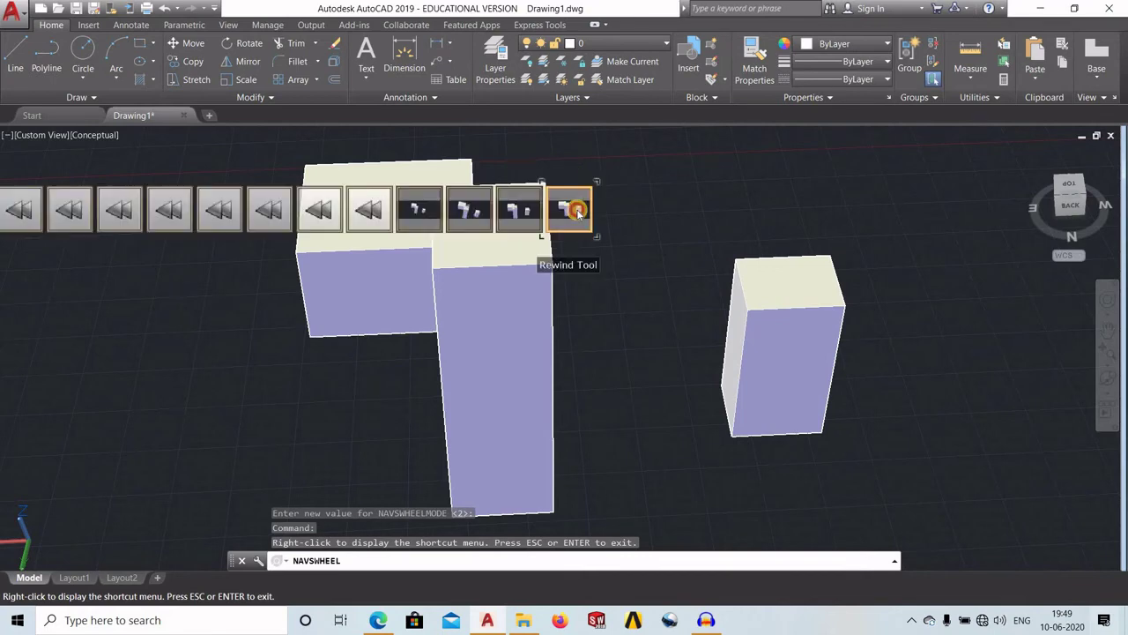
pyautogui.moveTo(491, 214)
pyautogui.mouseDown()
pyautogui.moveTo(326, 219)
pyautogui.moveTo(514, 217)
pyautogui.moveTo(476, 212)
pyautogui.mouseUp()
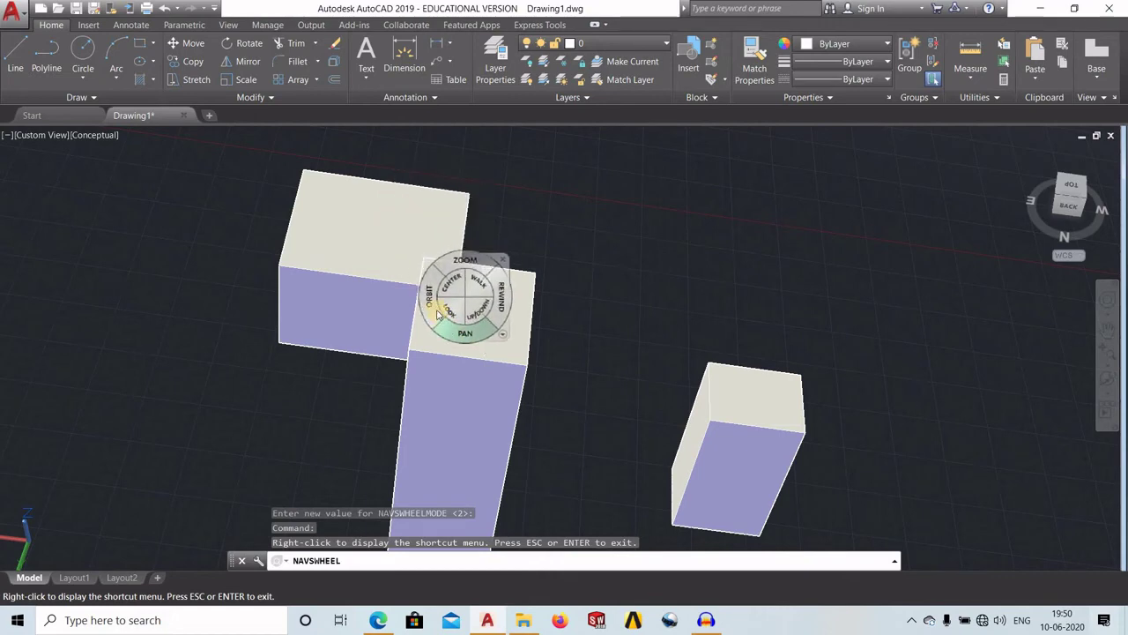
# Step: Orbit the boxes, then make the tall middle box's top the new pivot centre
pyautogui.click(443, 312)
pyautogui.moveTo(443, 312)
pyautogui.mouseDown()
pyautogui.moveTo(438, 302)
pyautogui.moveTo(410, 314)
pyautogui.mouseUp()
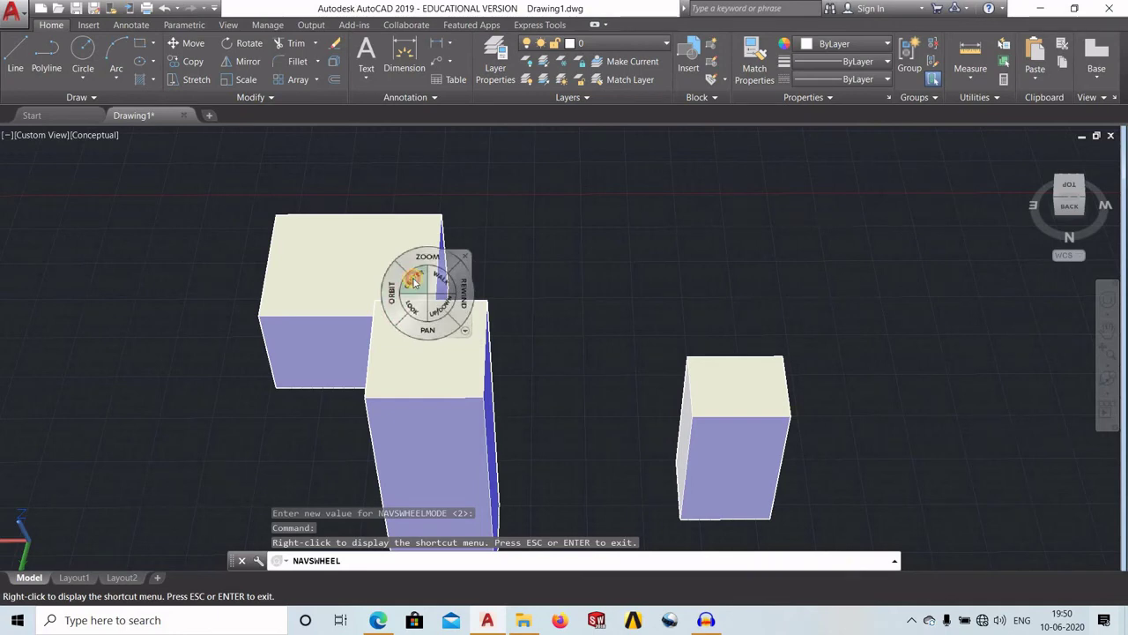
pyautogui.click(413, 281)
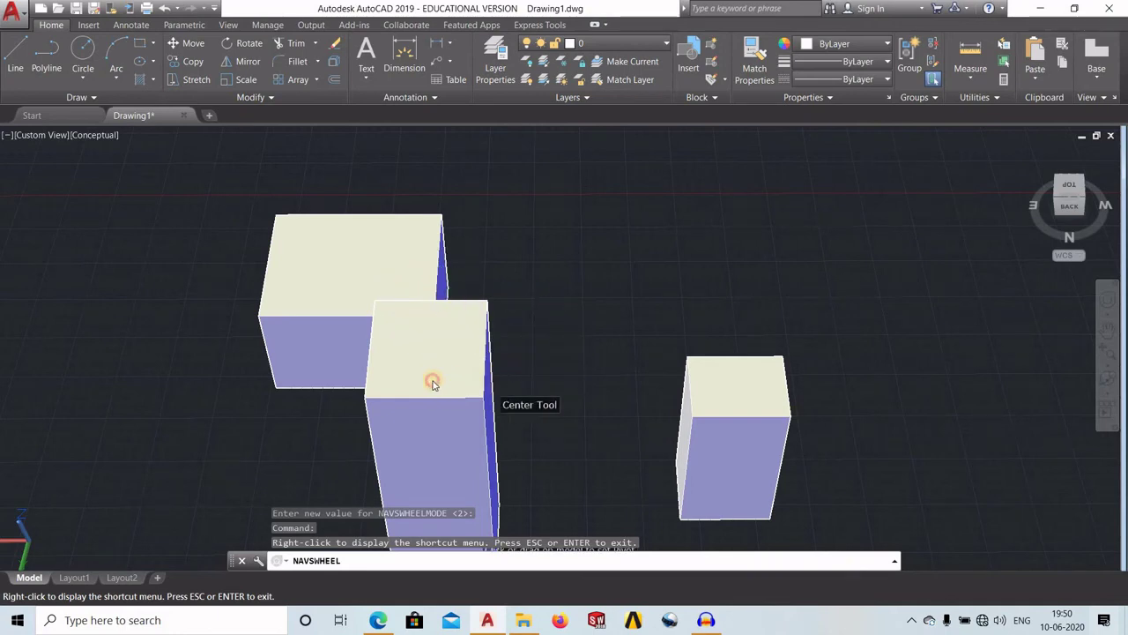
pyautogui.moveTo(432, 382)
pyautogui.mouseDown()
pyautogui.moveTo(446, 411)
pyautogui.moveTo(427, 436)
pyautogui.moveTo(894, 315)
pyautogui.mouseUp()
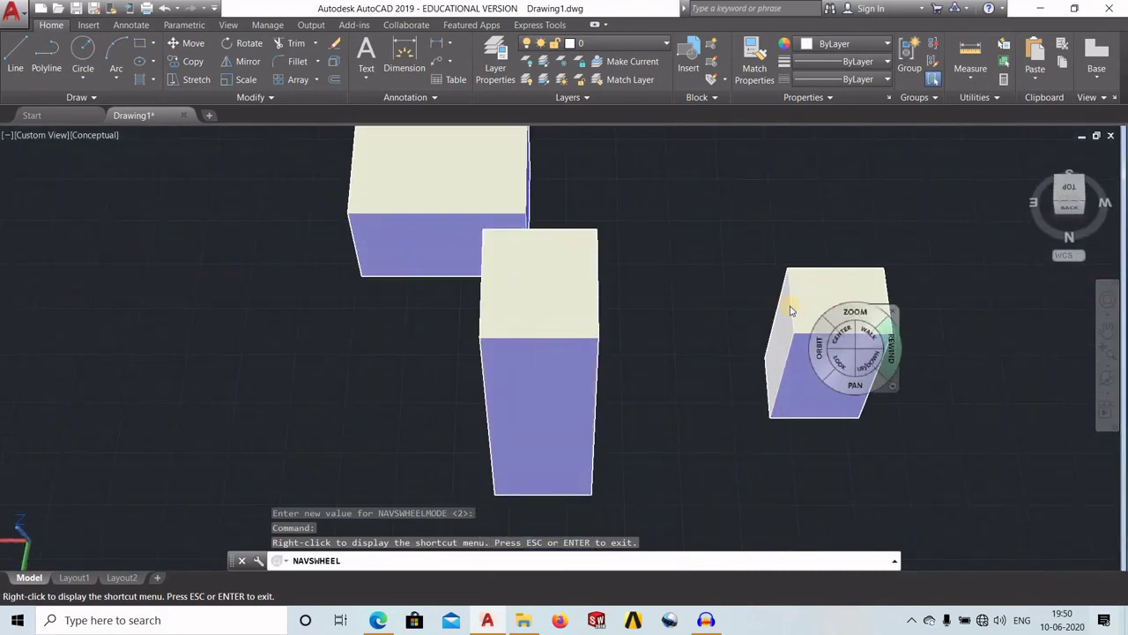
# Step: Recentre the view on the right box and pan the scene to the right
pyautogui.moveTo(819, 325); pyautogui.dragTo(718, 356)
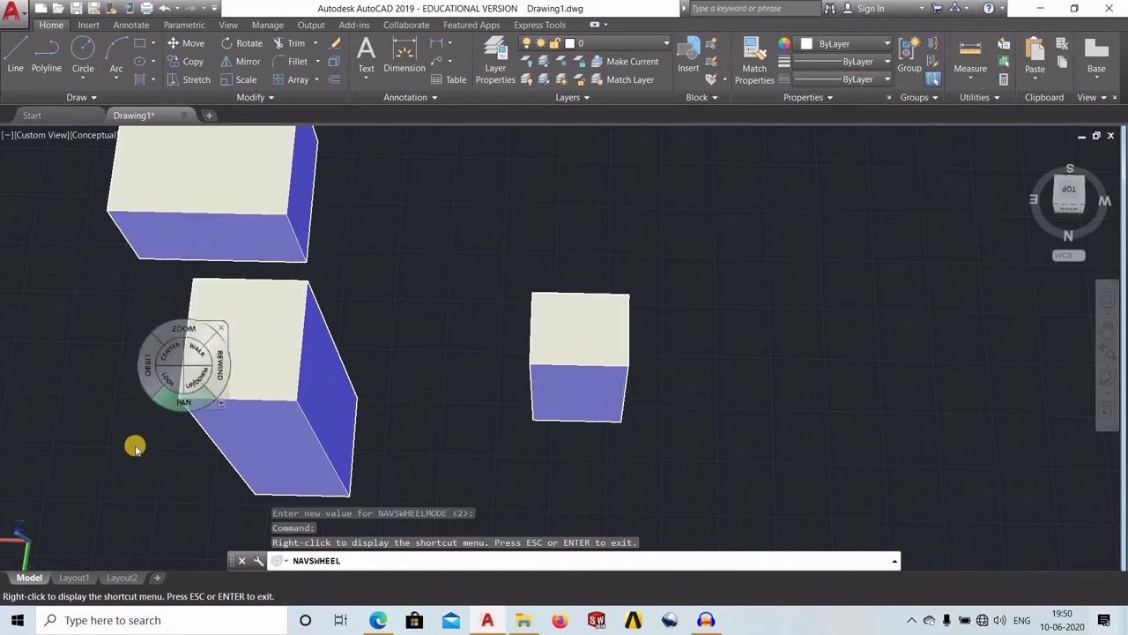
pyautogui.moveTo(134, 447); pyautogui.dragTo(219, 452)
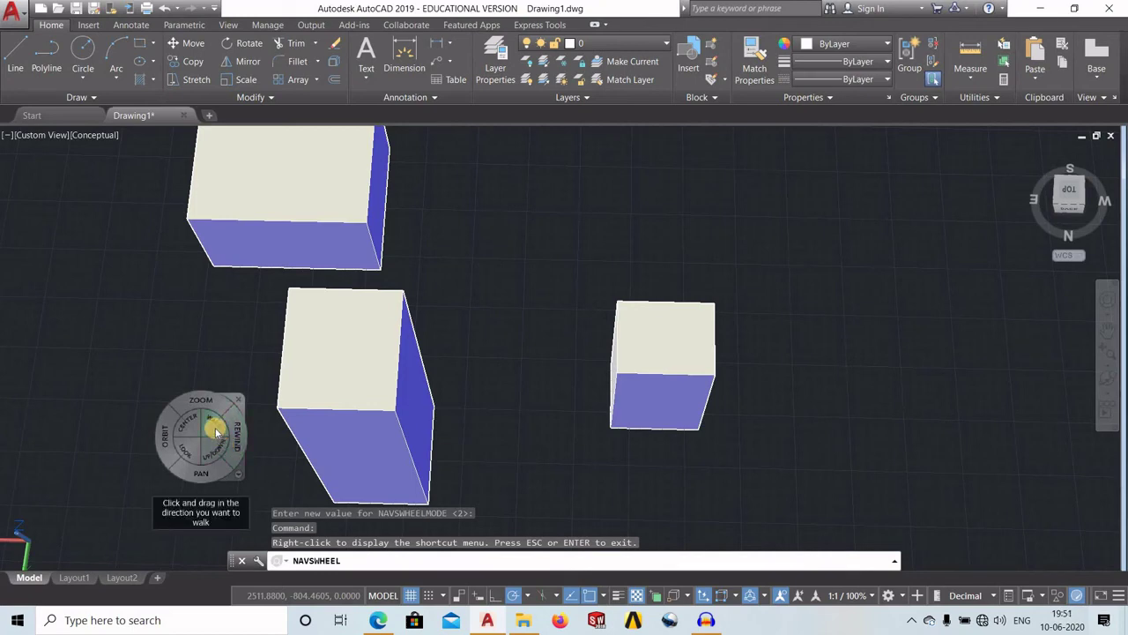
# Step: Walk the camera toward the boxes using the wheel's Walk wedge
pyautogui.moveTo(214, 427)
pyautogui.mouseDown()
pyautogui.moveTo(554, 480)
pyautogui.moveTo(417, 453)
pyautogui.moveTo(556, 466)
pyautogui.moveTo(638, 441)
pyautogui.moveTo(605, 506)
pyautogui.moveTo(574, 534)
pyautogui.moveTo(539, 435)
pyautogui.moveTo(544, 459)
pyautogui.moveTo(518, 463)
pyautogui.moveTo(519, 473)
pyautogui.moveTo(545, 449)
pyautogui.moveTo(549, 411)
pyautogui.moveTo(564, 459)
pyautogui.moveTo(565, 433)
pyautogui.moveTo(572, 448)
pyautogui.moveTo(574, 521)
pyautogui.moveTo(574, 443)
pyautogui.moveTo(581, 511)
pyautogui.moveTo(582, 456)
pyautogui.moveTo(587, 506)
pyautogui.moveTo(587, 468)
pyautogui.moveTo(590, 502)
pyautogui.moveTo(567, 476)
pyautogui.mouseUp()
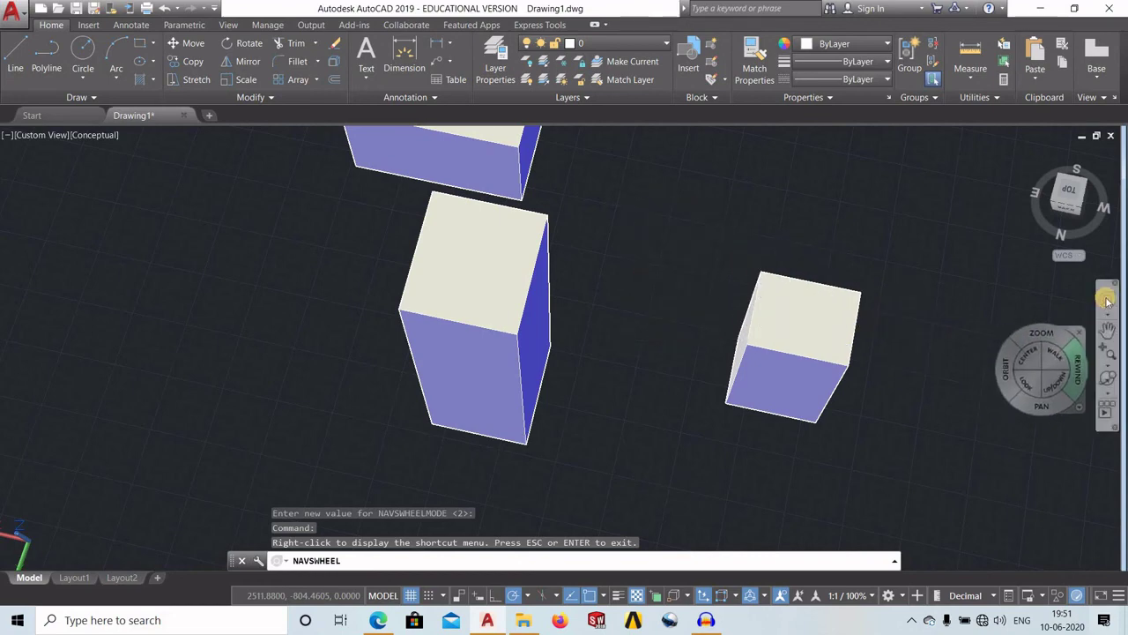
# Step: Replace the full navigation wheel with the Mini View Object Wheel
pyautogui.press('Escape')
pyautogui.rightClick(699, 264)
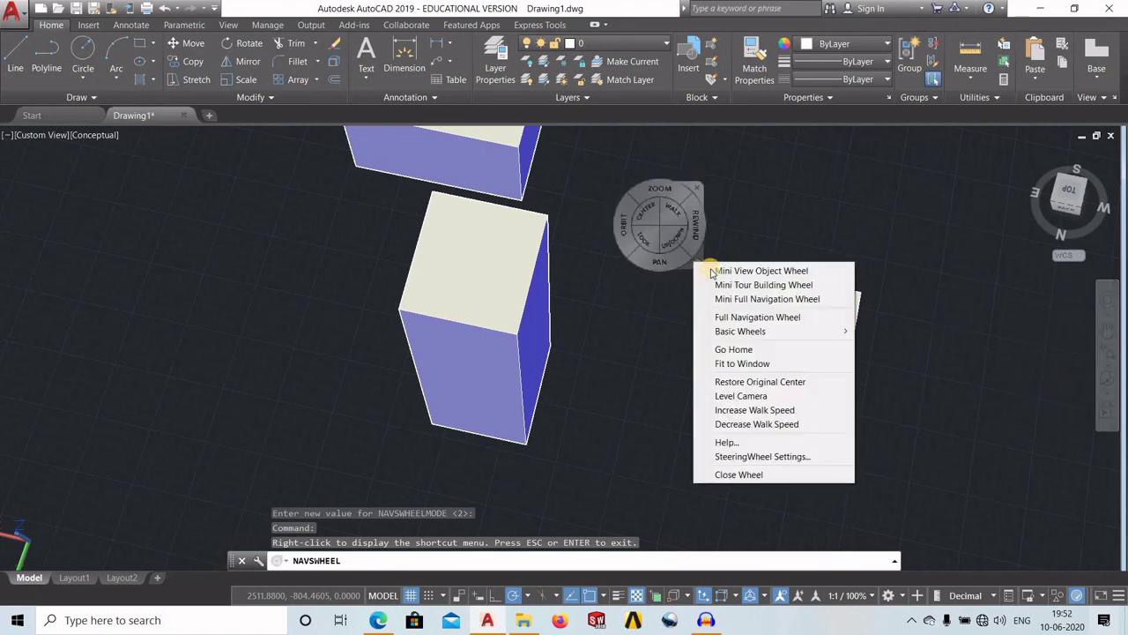
pyautogui.click(705, 270)
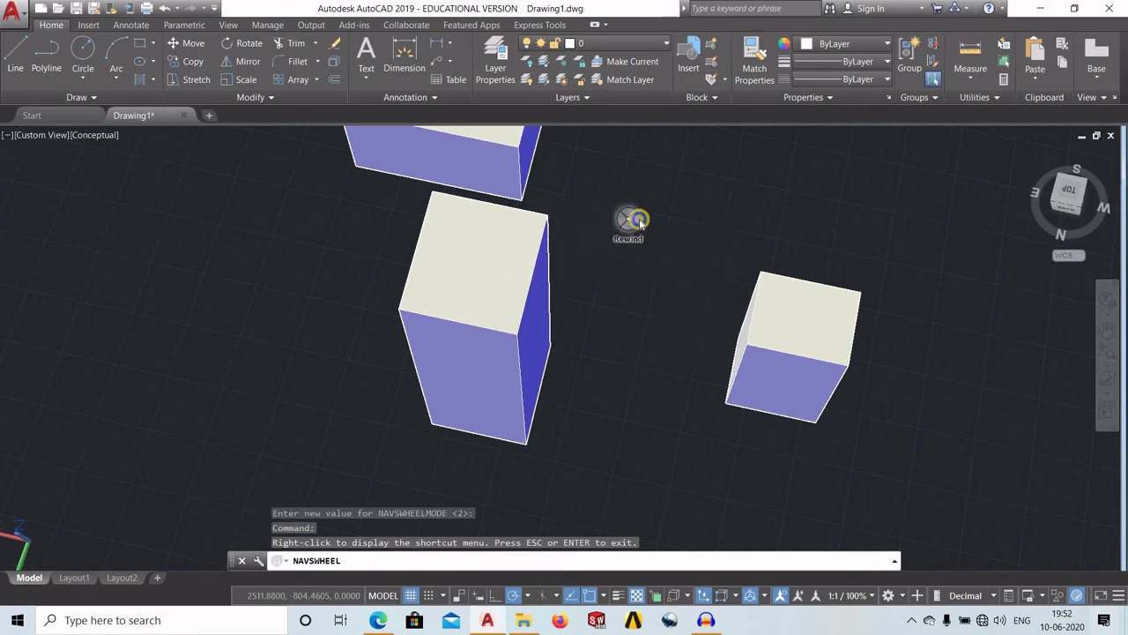
# Step: Switch to the Mini Tour Building Wheel and reopen the wheel's shortcut menu
pyautogui.rightClick(638, 219)
pyautogui.click(663, 246)
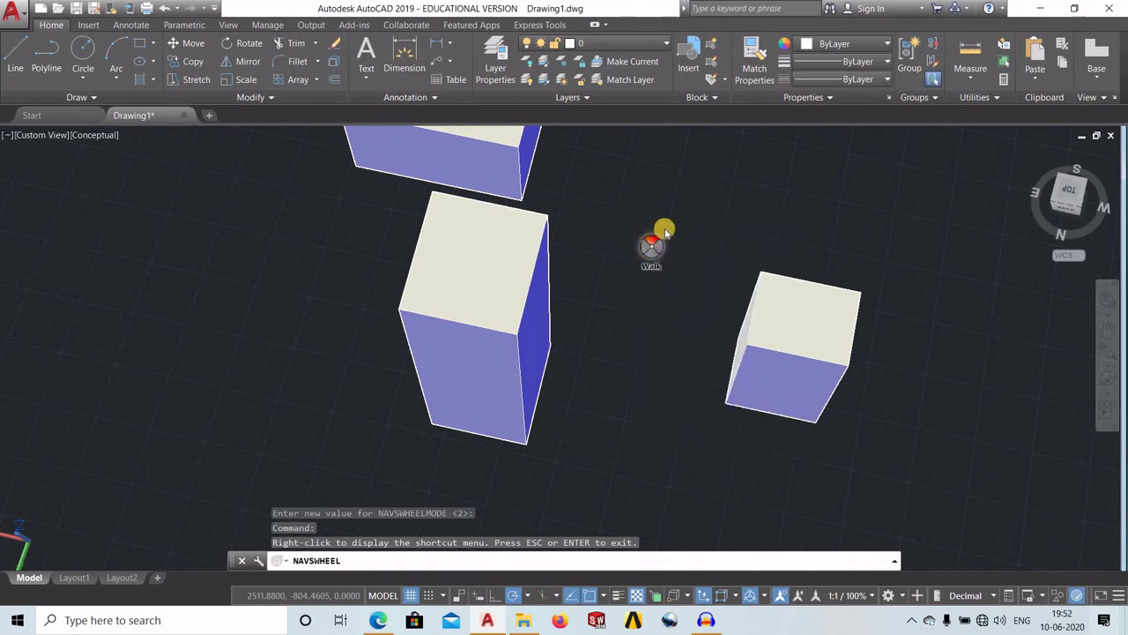
pyautogui.rightClick(663, 230)
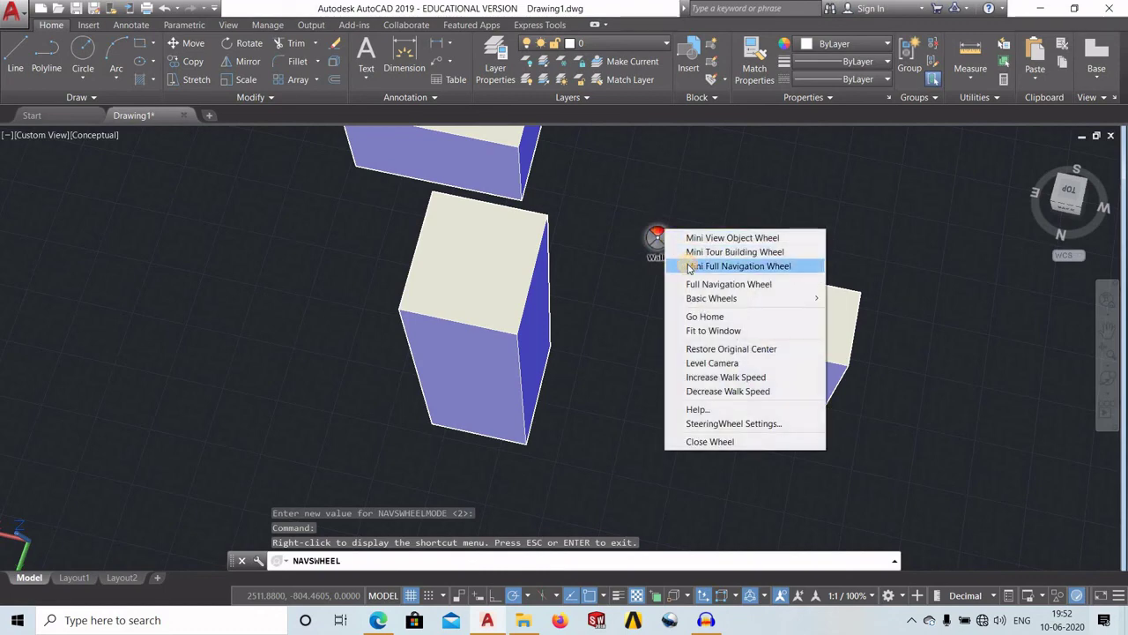
# Step: Make the Mini Full Navigation Wheel active and reopen its shortcut menu
pyautogui.click(692, 266)
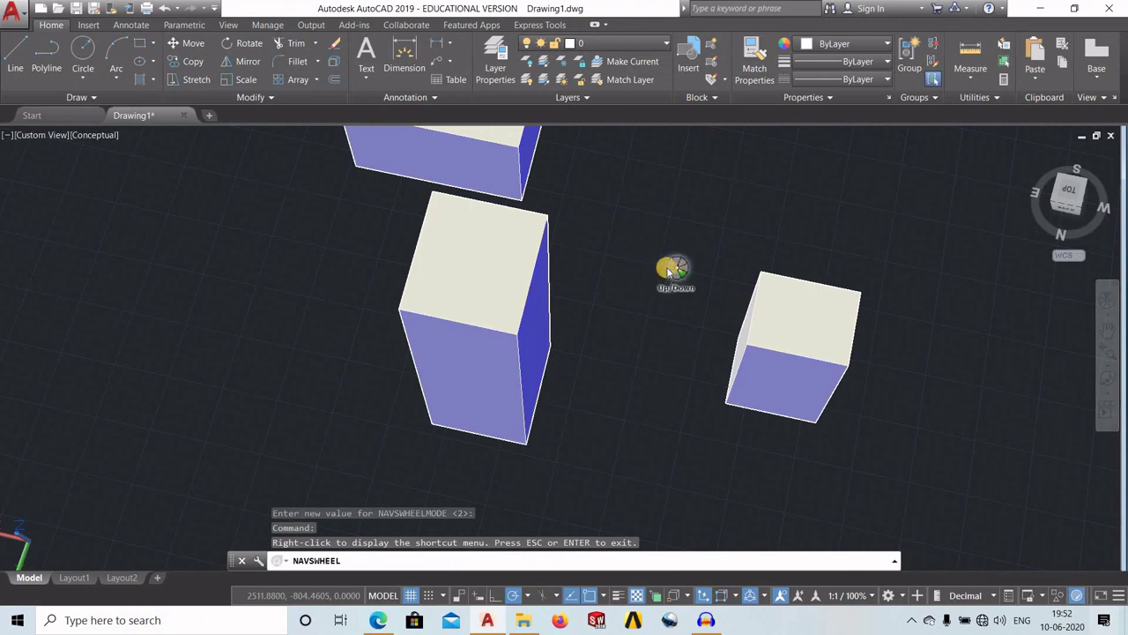
pyautogui.rightClick(683, 267)
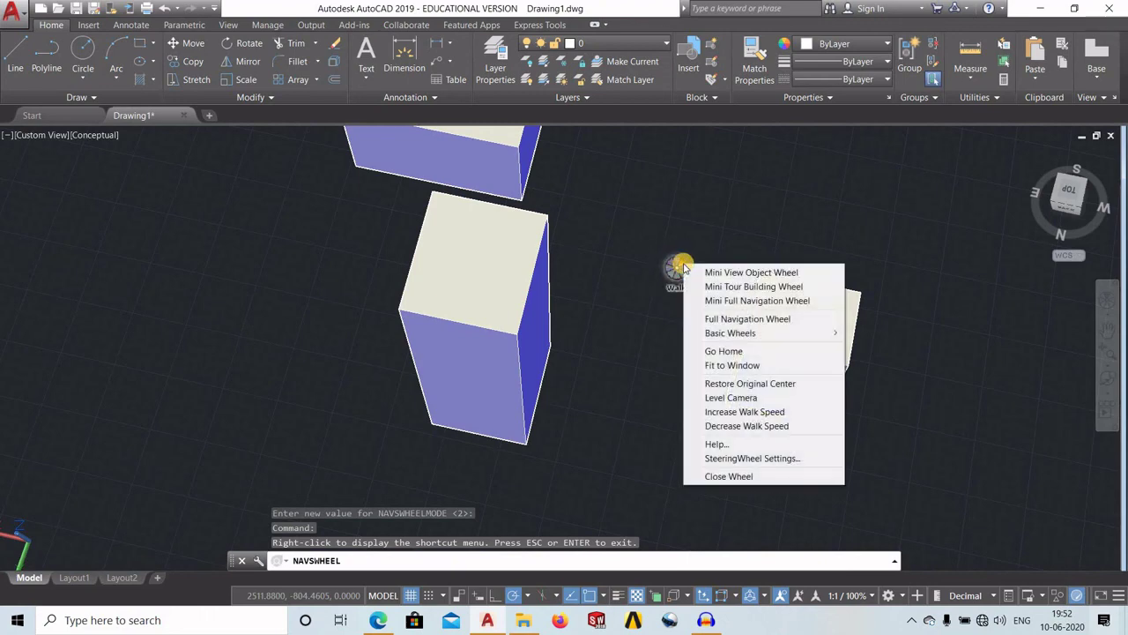